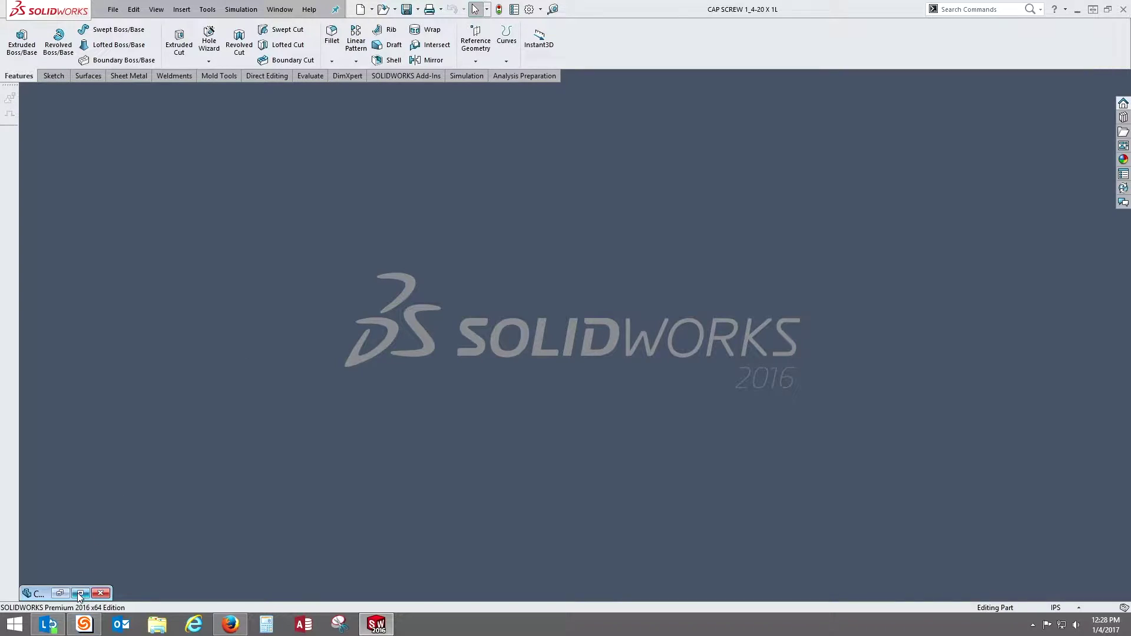
Maximize the minimized cap screw part window and set the model to the isometric view
left_click(80, 593)
middle_click_drag(833, 442, 845, 408)
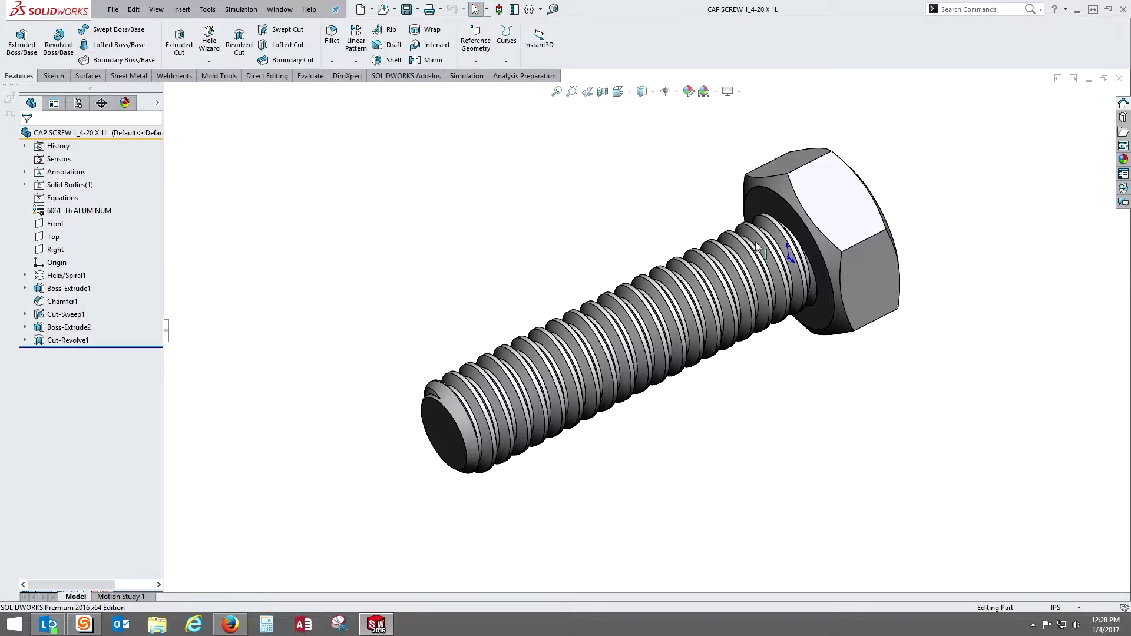
middle_click_drag(840, 216, 718, 224)
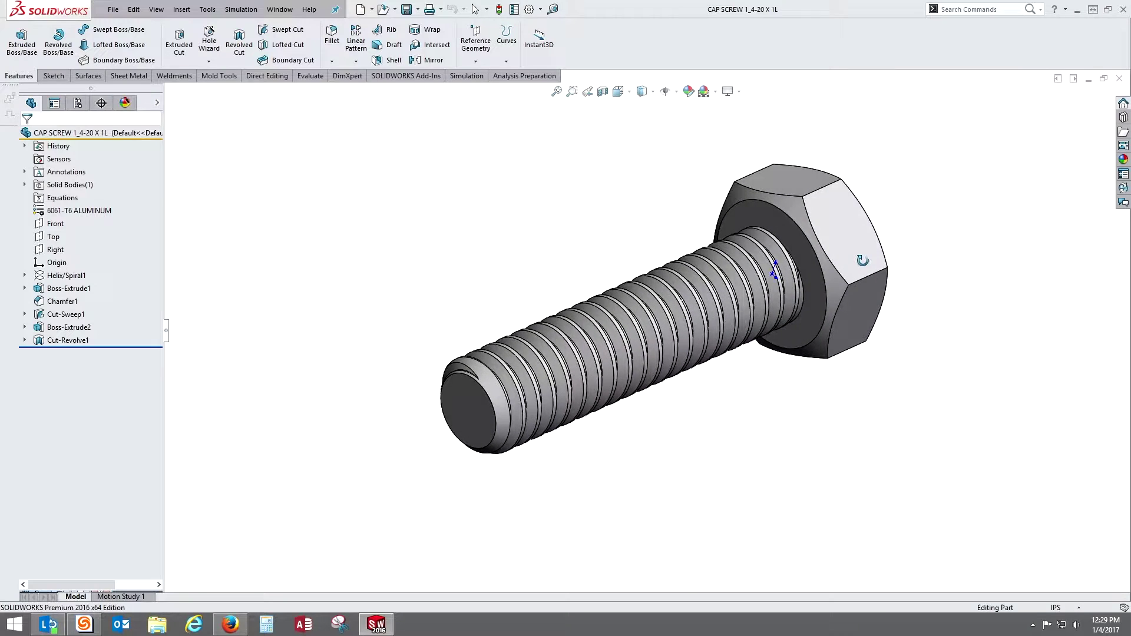
left_click(622, 99)
left_click(687, 136)
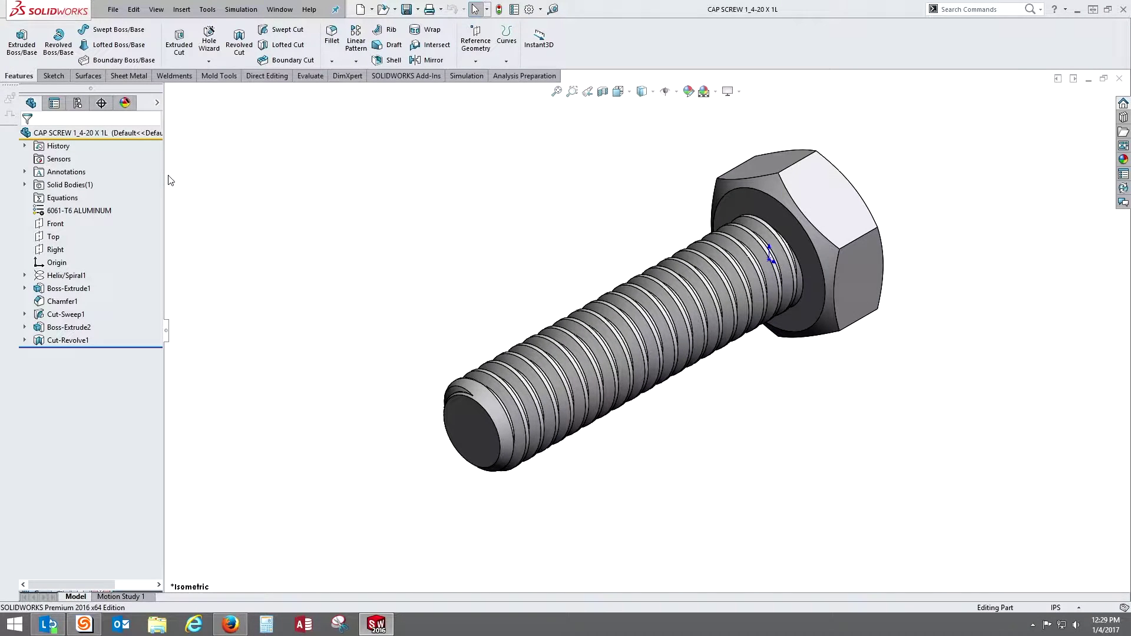
Add a configuration named SOCKET HEAD to the cap screw part with Suppress features enabled
left_click(76, 106)
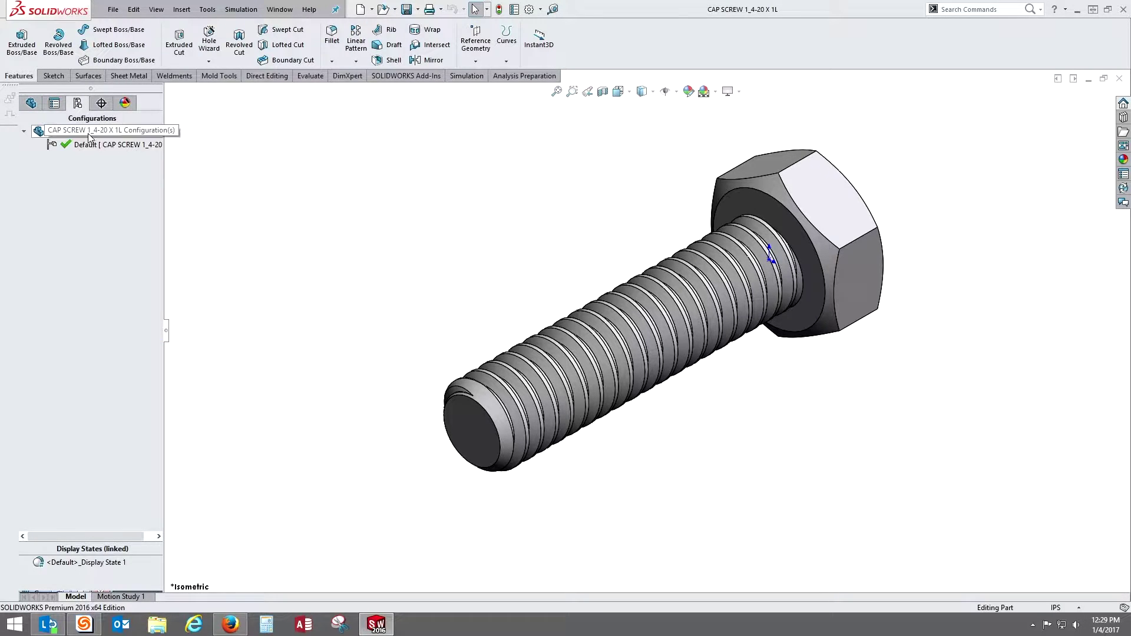
right_click(89, 133)
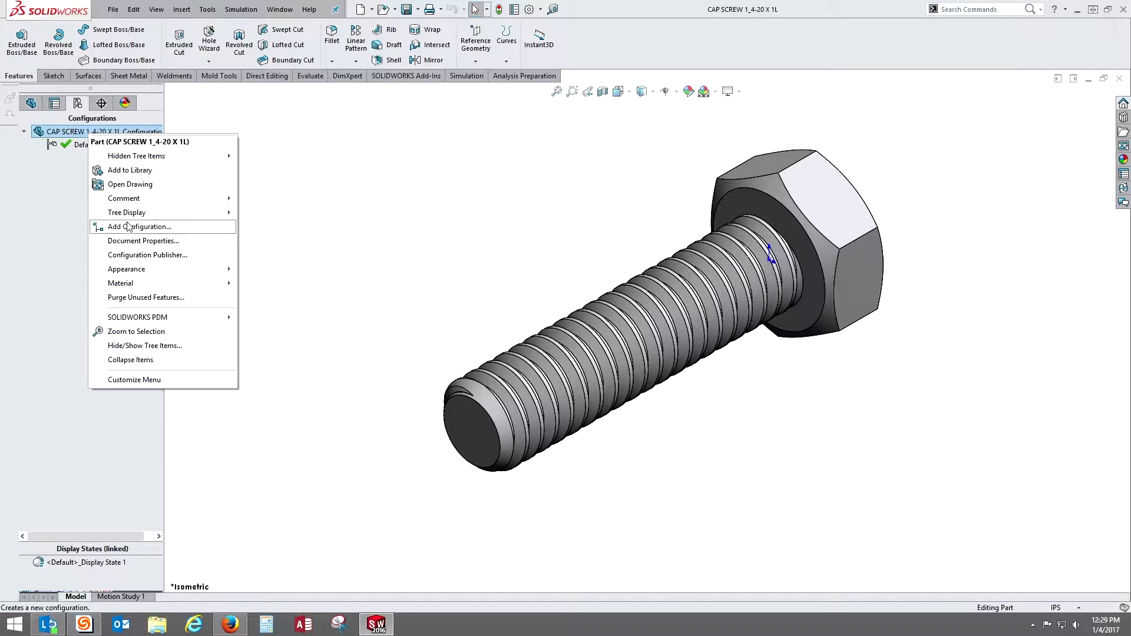
left_click(127, 227)
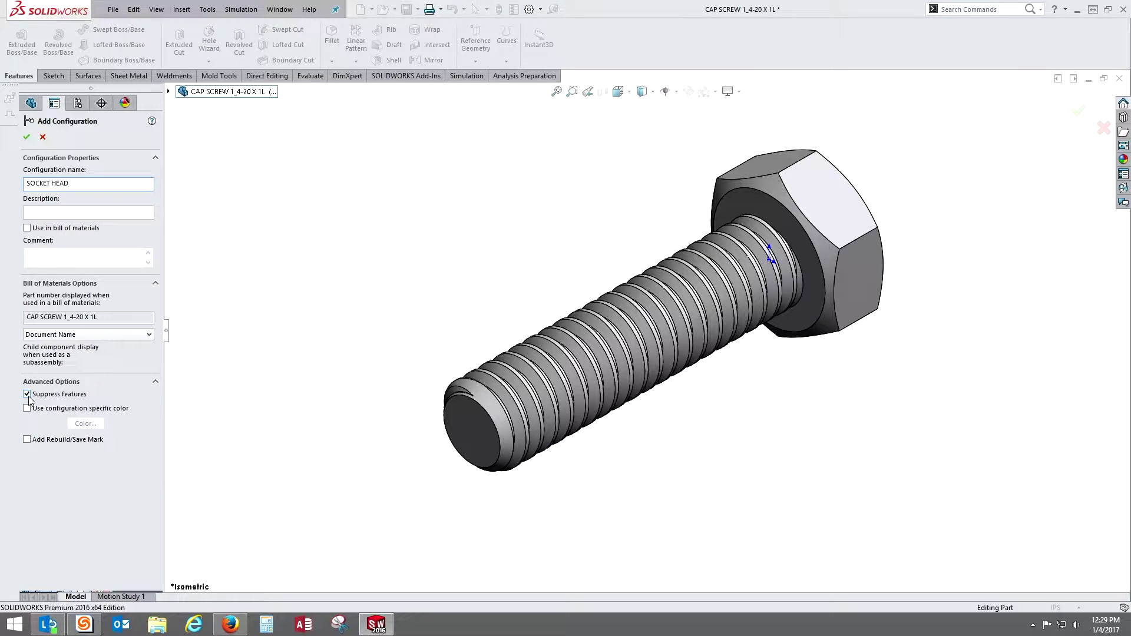
left_click(26, 136)
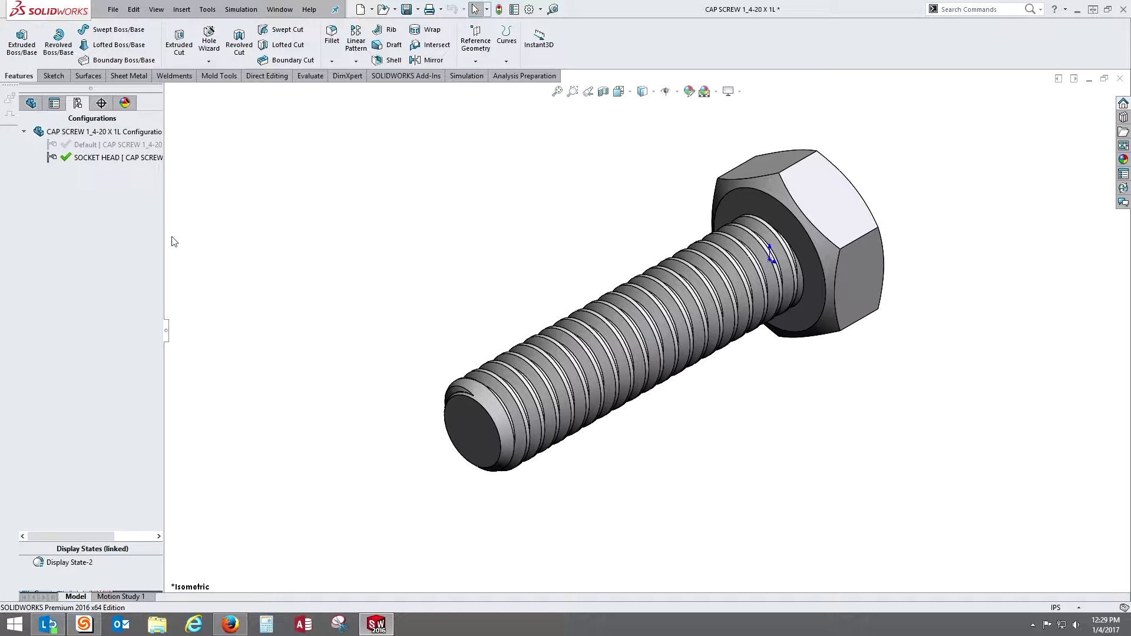
Suppress the hex head extrusion Boss-Extrude2 in the SOCKET HEAD configuration
left_click(35, 105)
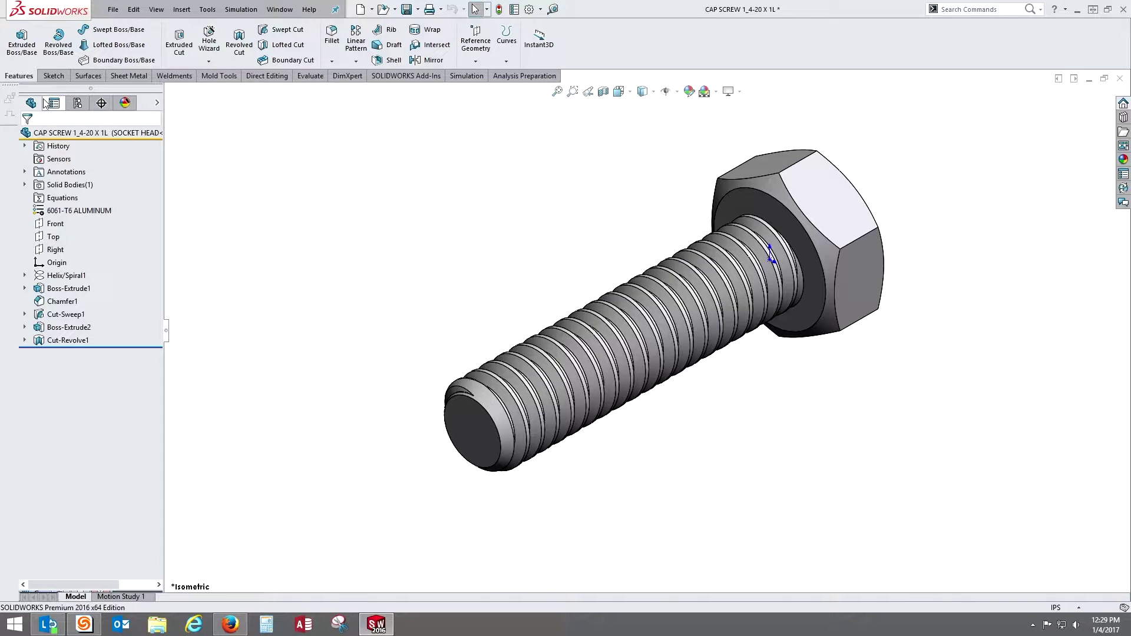
left_click(67, 328)
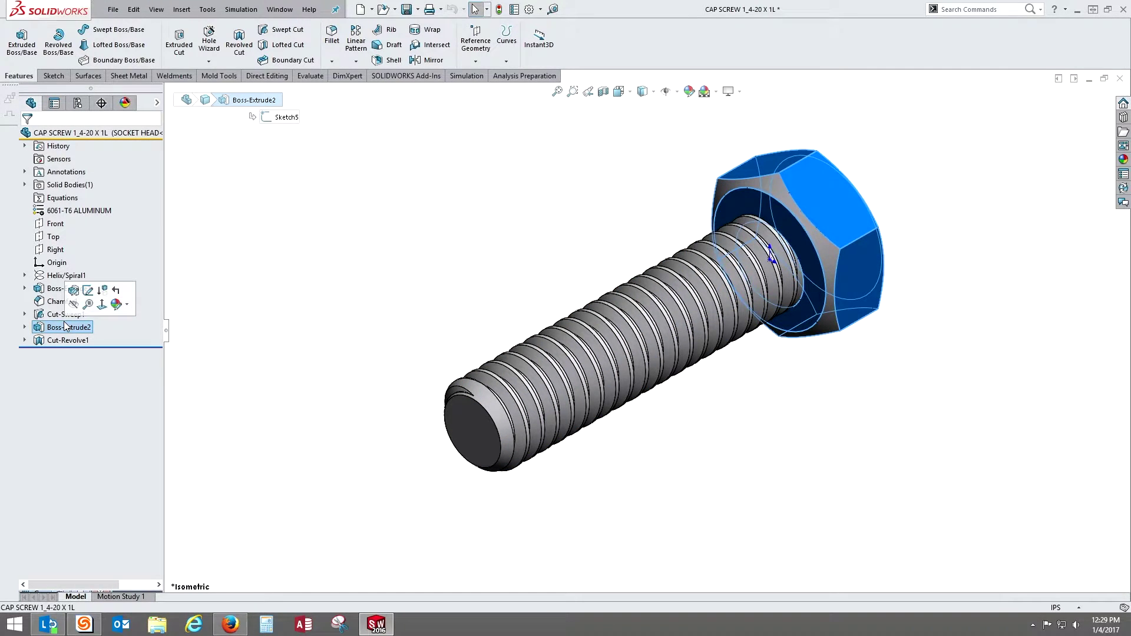
left_click(103, 291)
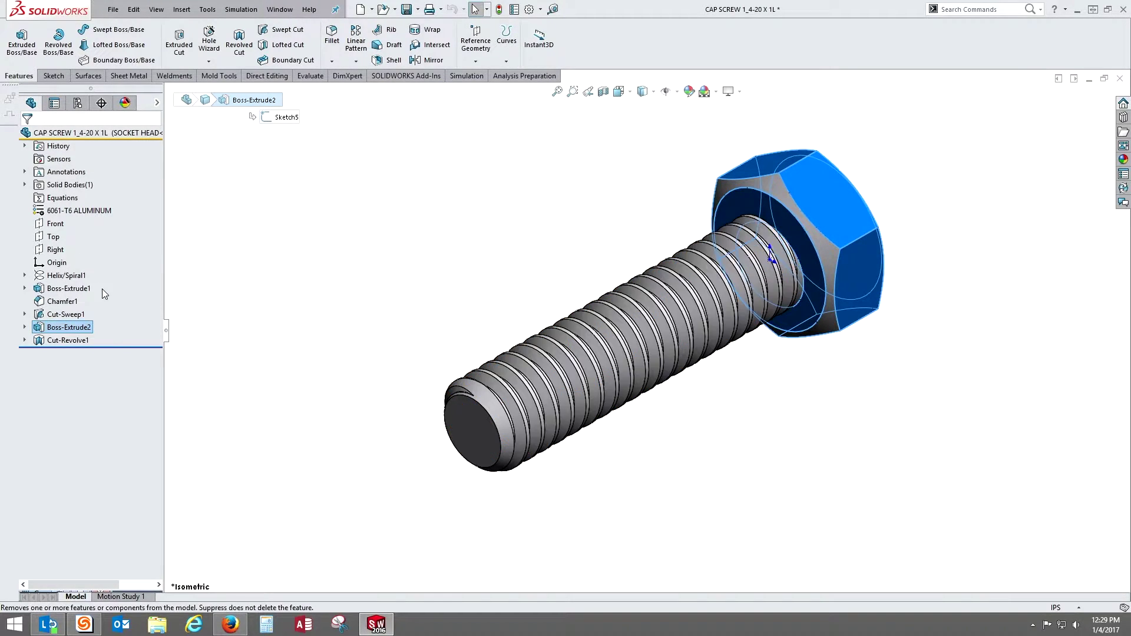
left_click(59, 329)
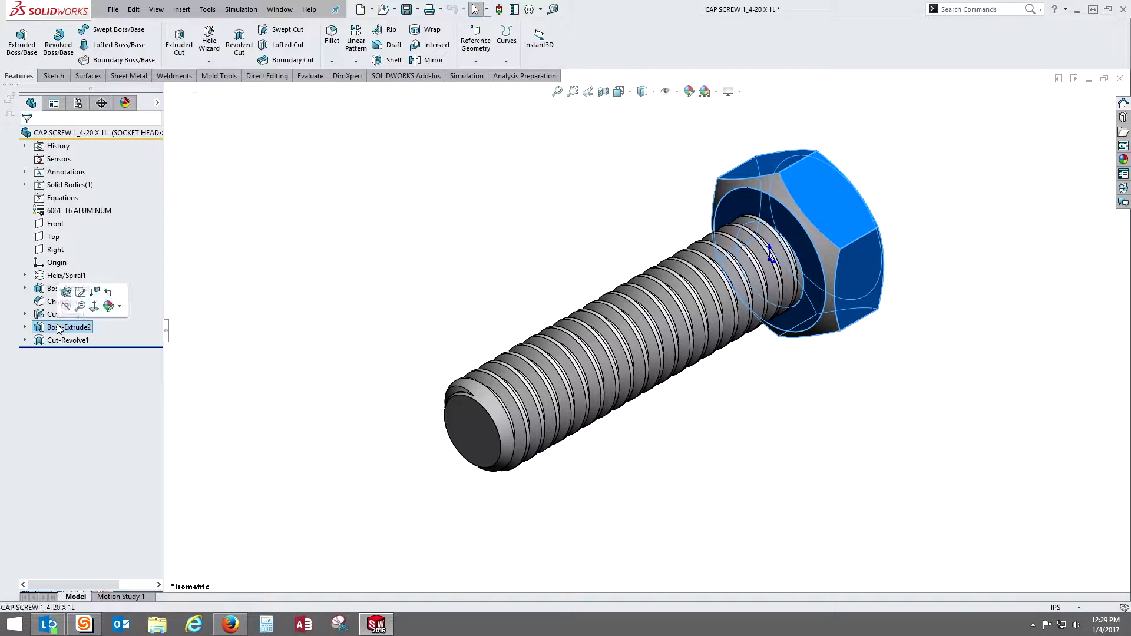
left_click(93, 296)
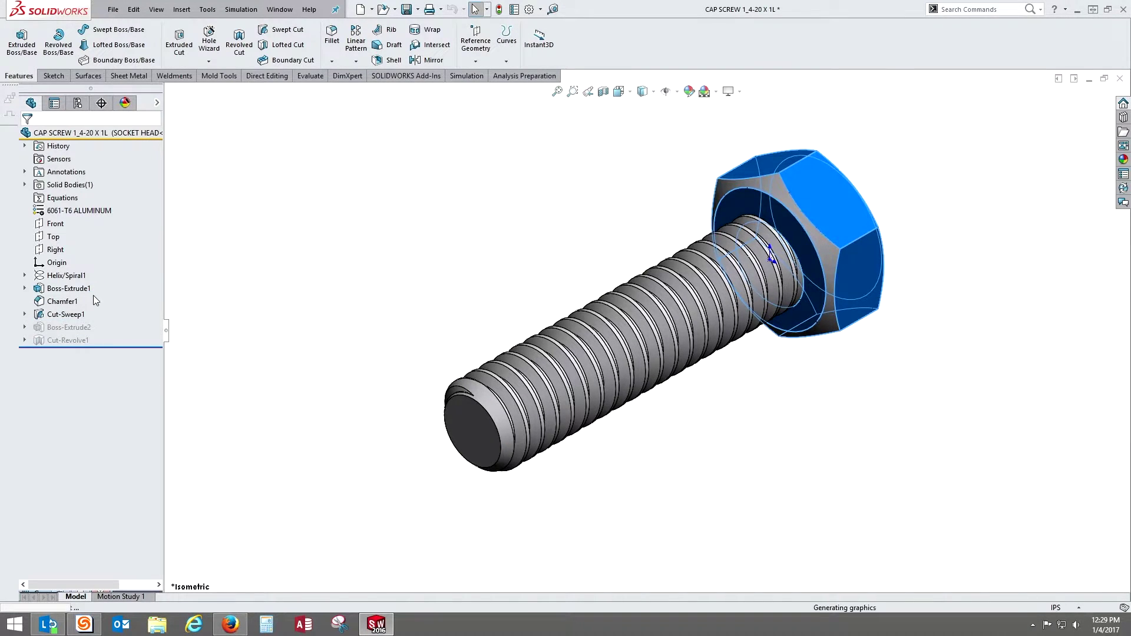
Sketch a circle of about 0.166 in radius, centred on the origin, on the shank's head-side end face
middle_click_drag(518, 228, 435, 300)
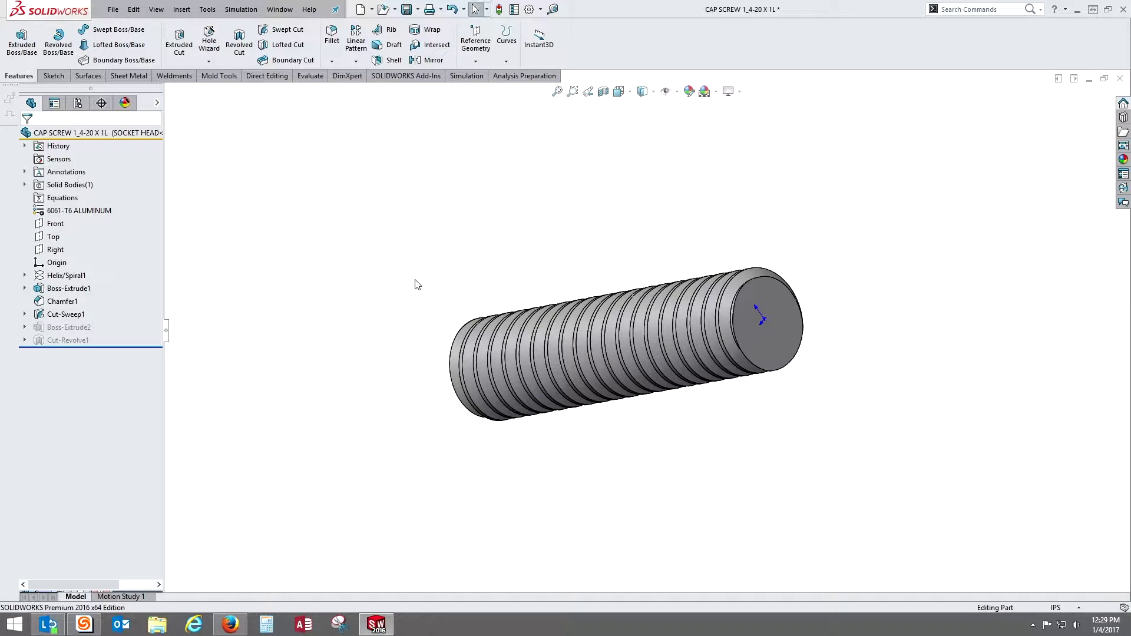
left_click(789, 311)
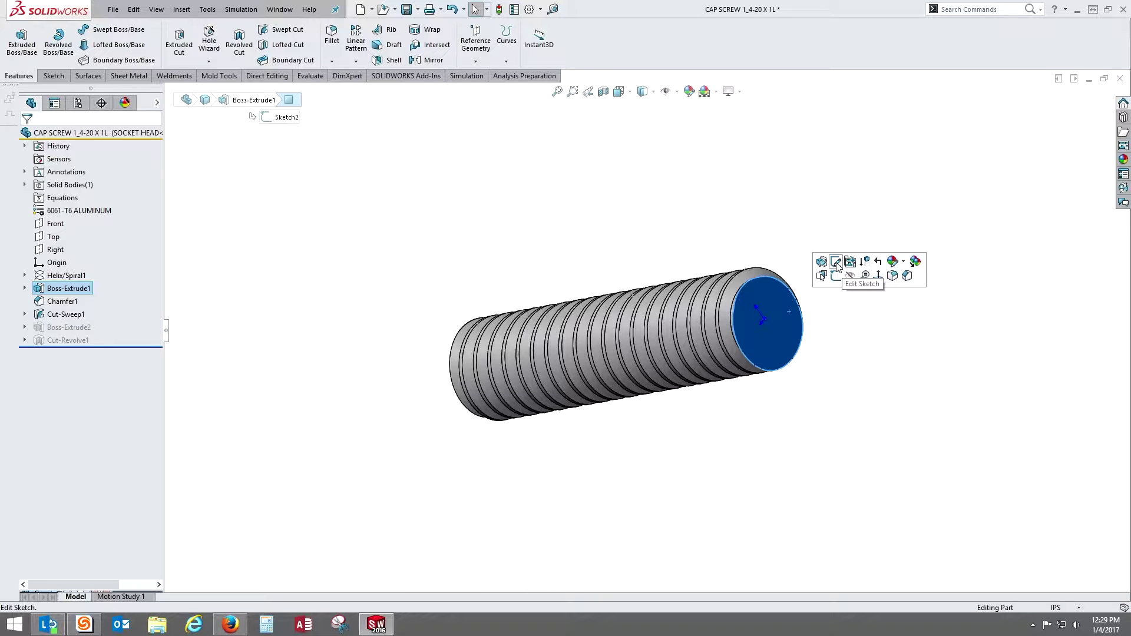
left_click(836, 273)
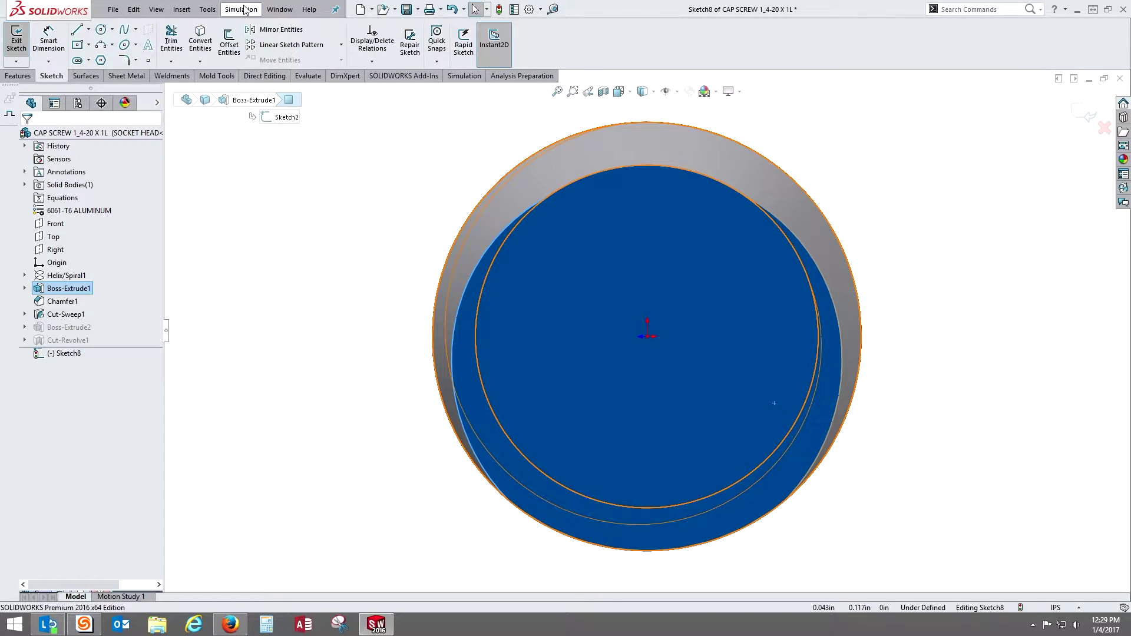
left_click(101, 30)
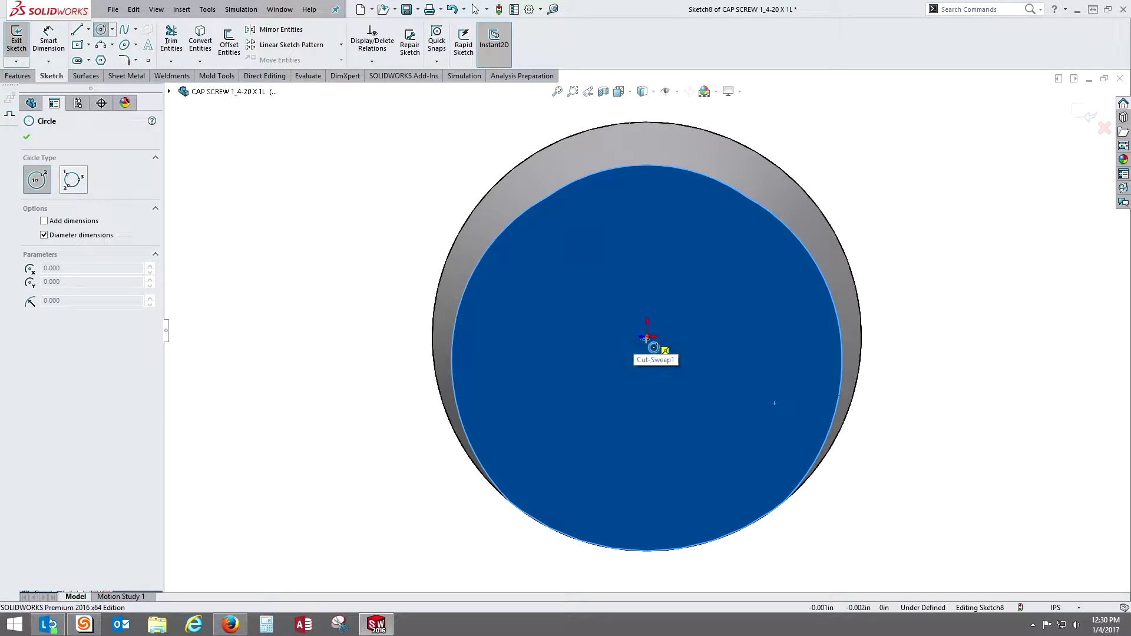
left_click(647, 336)
left_click(907, 447)
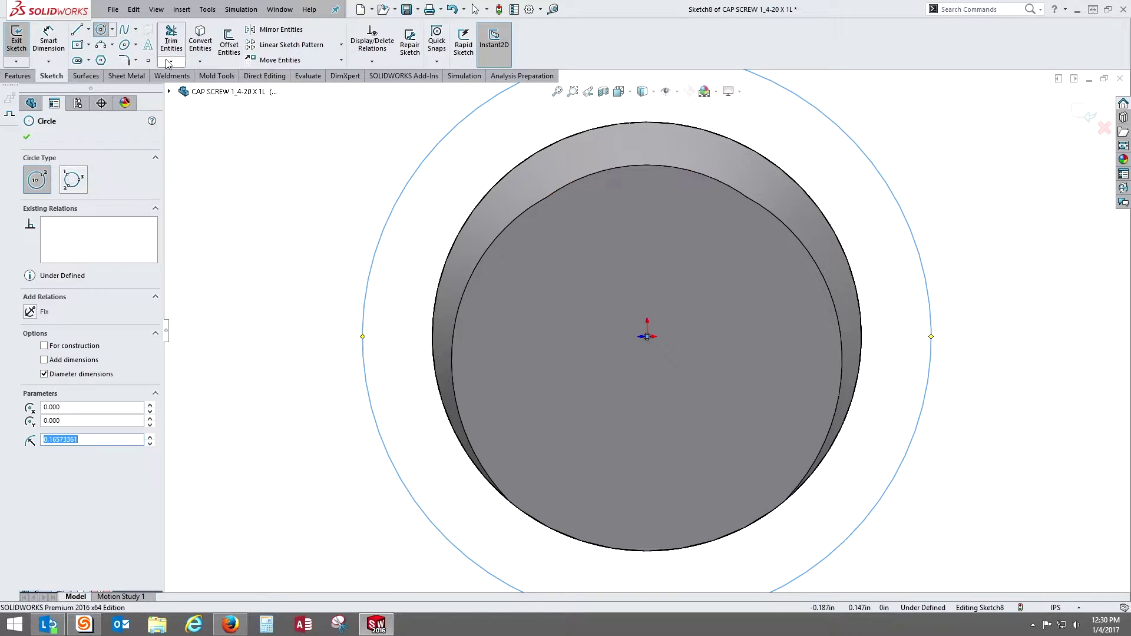
Dimension the circle's diameter at 0.375 in
left_click(48, 41)
key("f")
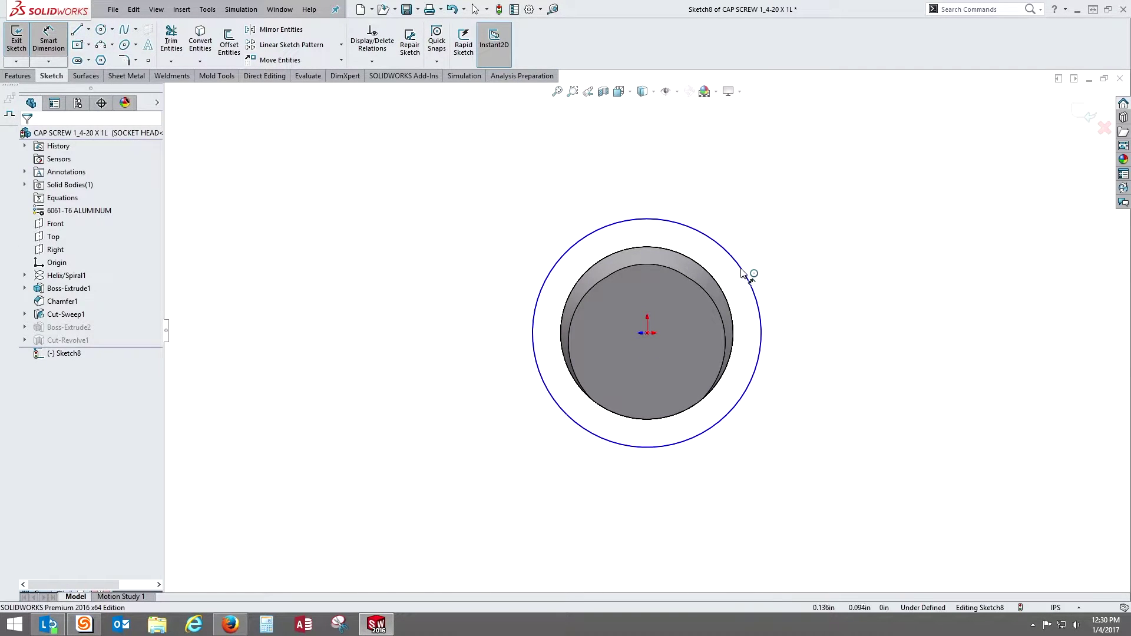
left_click(750, 273)
left_click(812, 184)
type(".375")
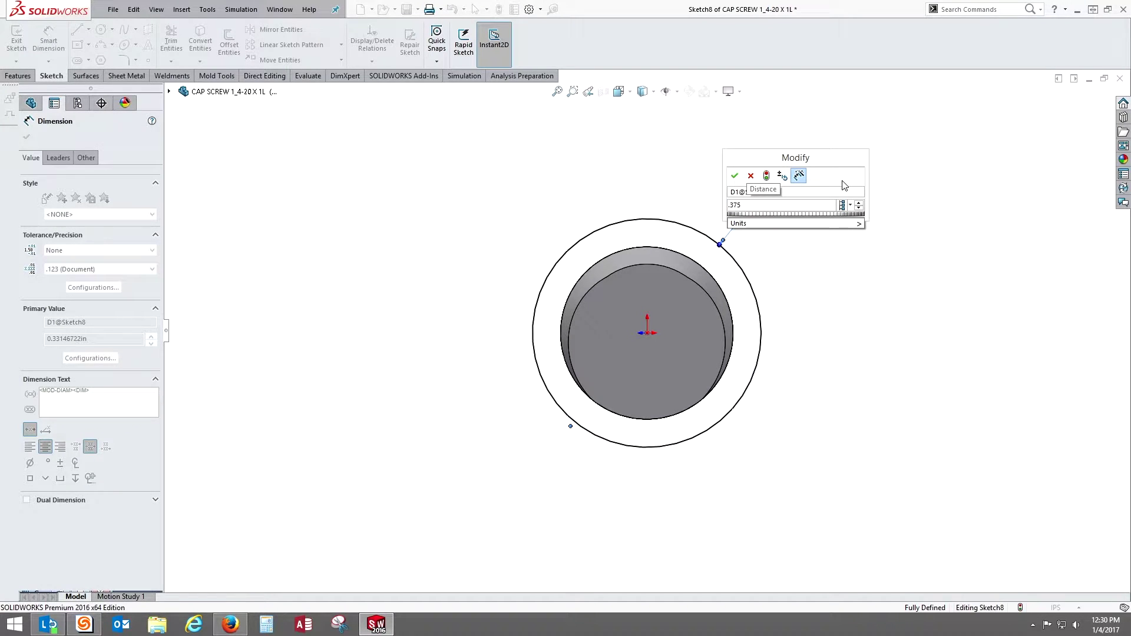
key("Return")
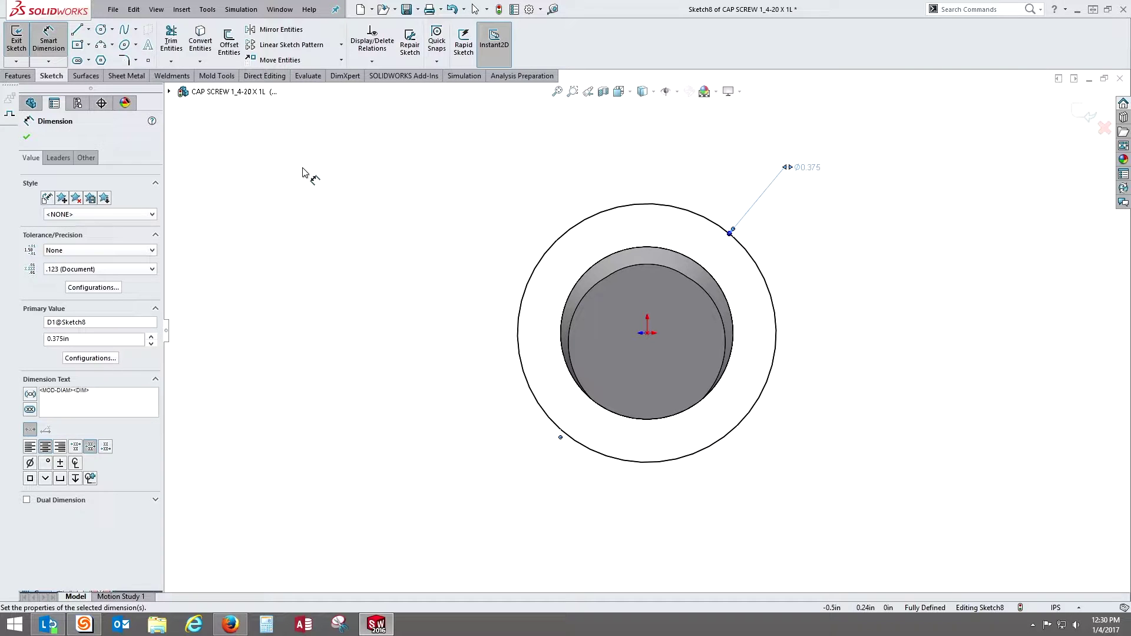
Extrude the circle as a blind boss 0.250 in deep to form the cylindrical screw head
left_click(17, 76)
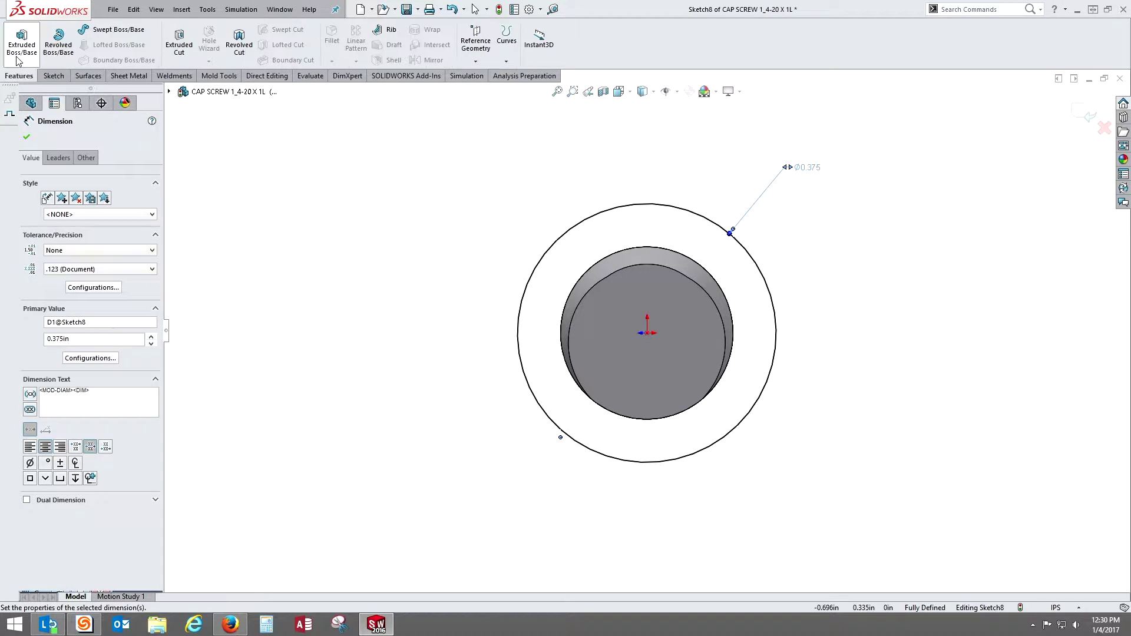
left_click(19, 53)
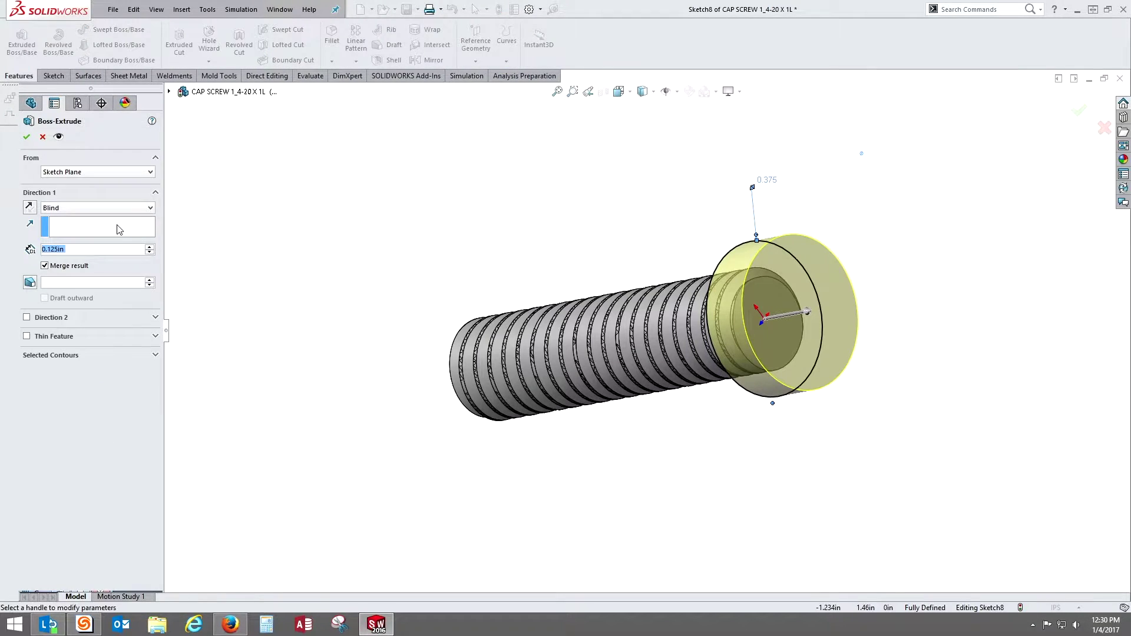
type(".250")
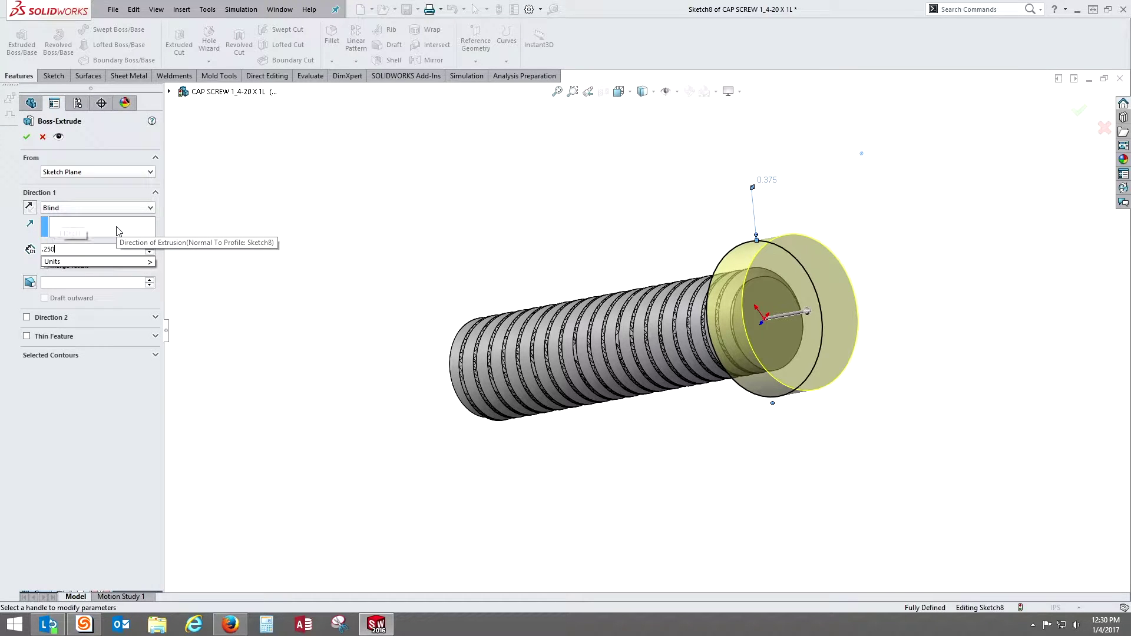
left_click(26, 137)
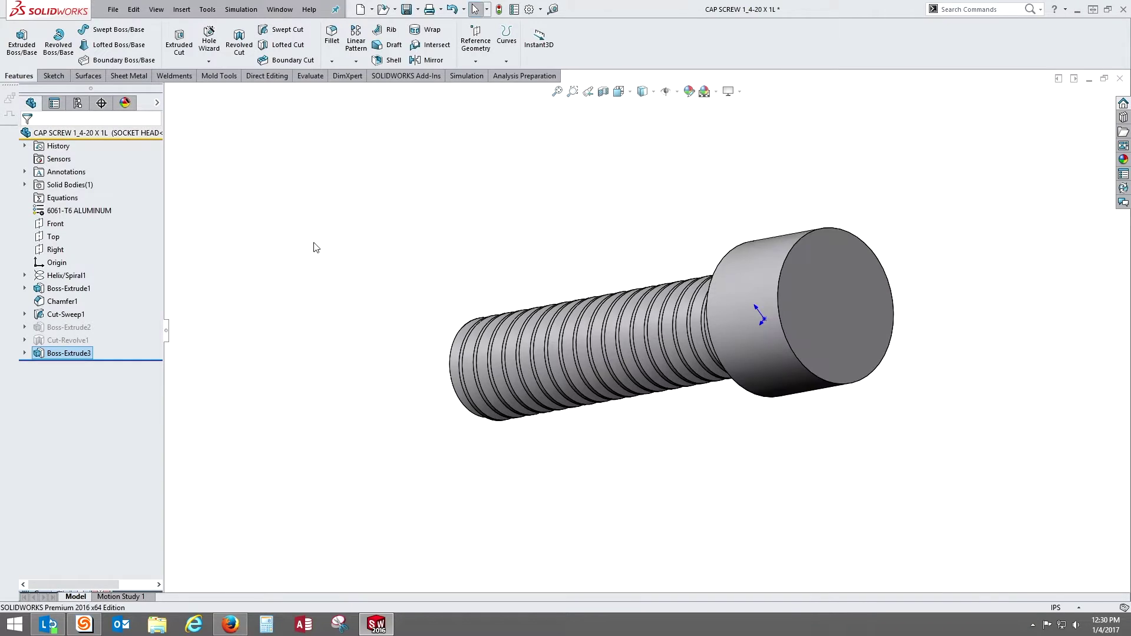
Sketch a six-sided inscribed-circle polygon, about 0.168 in across, centred on the origin of the cylindrical head's end face
middle_click_drag(400, 254, 526, 235)
middle_click_drag(934, 298, 893, 294)
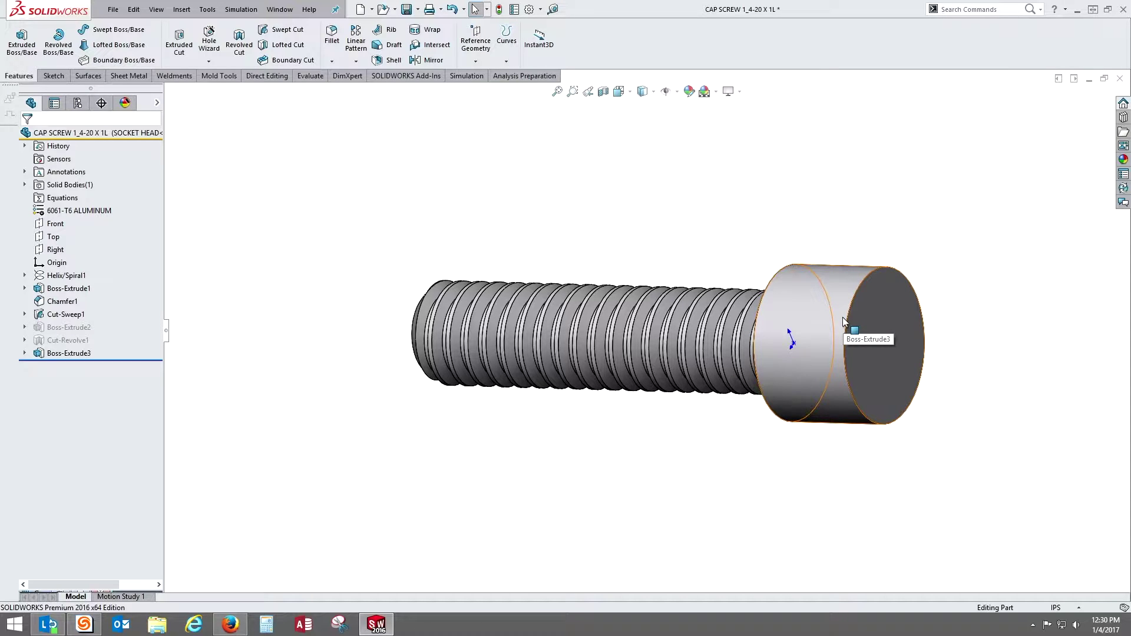
left_click(878, 321)
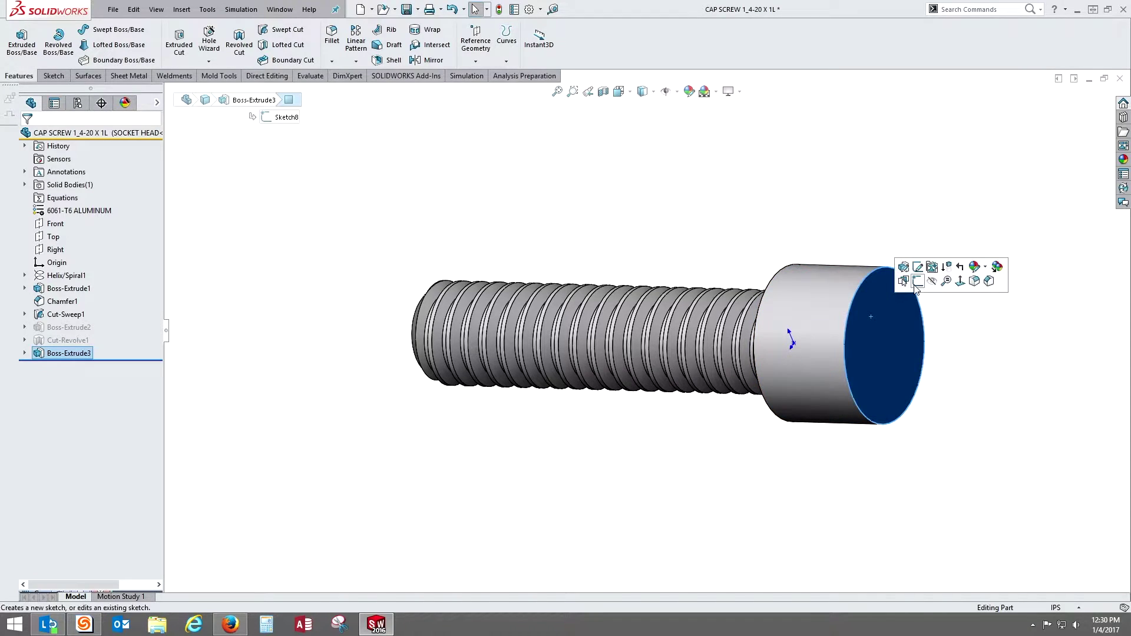
left_click(917, 282)
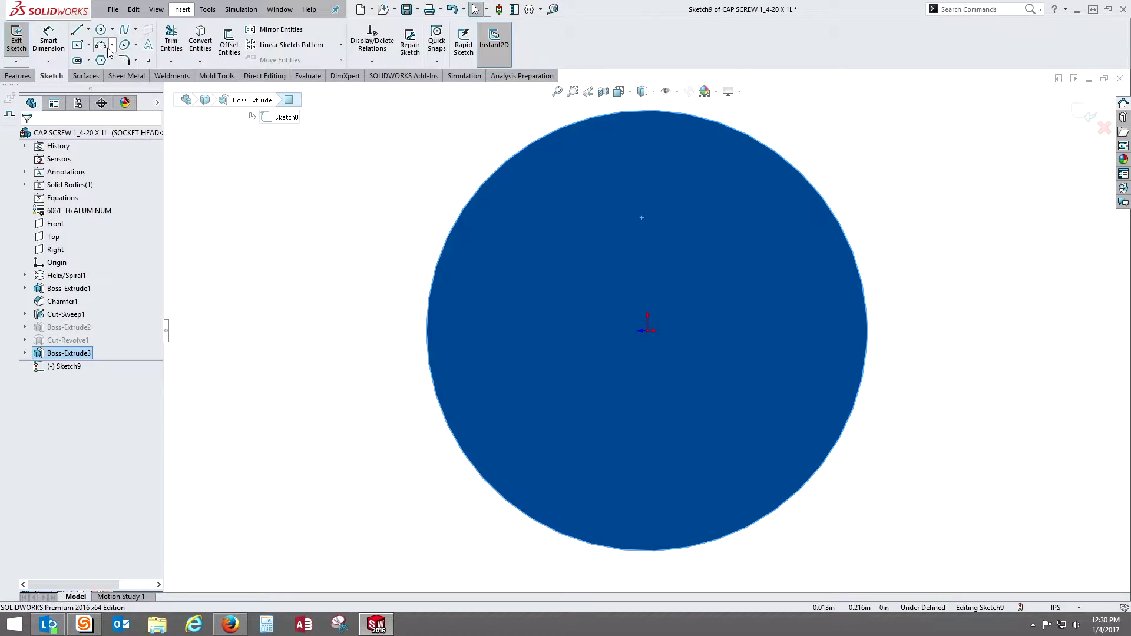
left_click(101, 60)
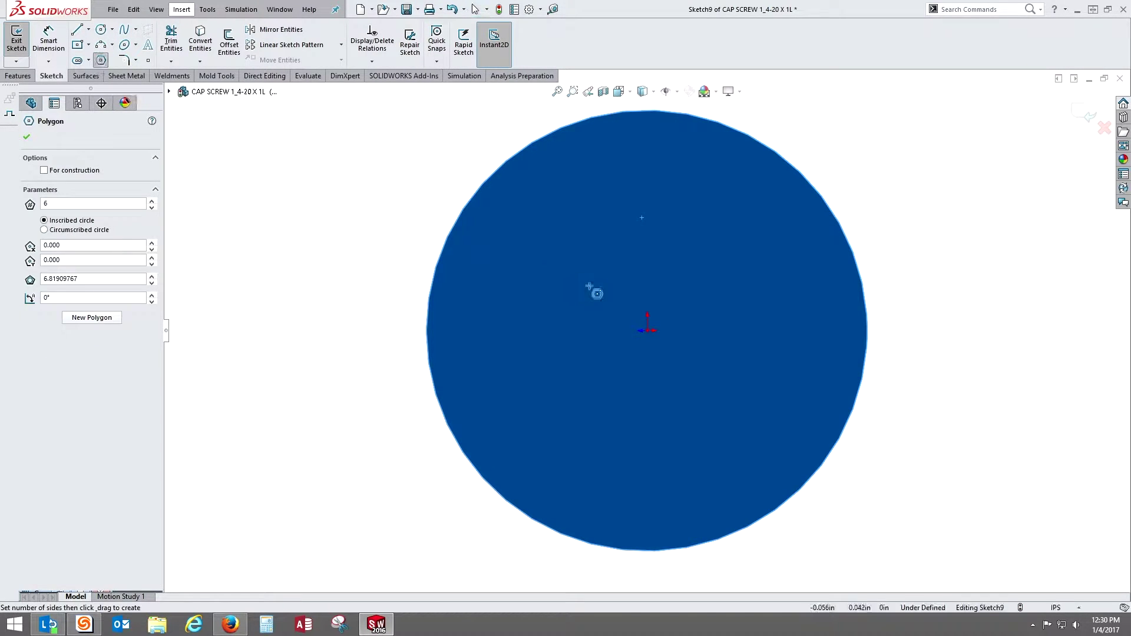
left_click(646, 330)
left_click(729, 410)
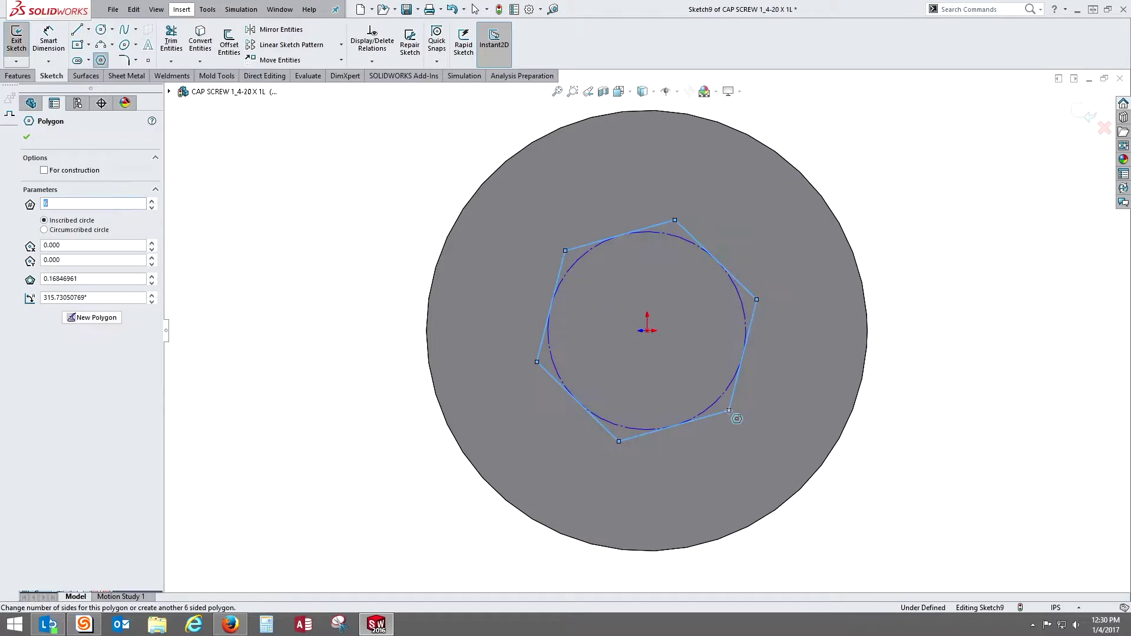
Dimension the diameter of the hexagon's inscribed circle at 0.01875 in
left_click(49, 33)
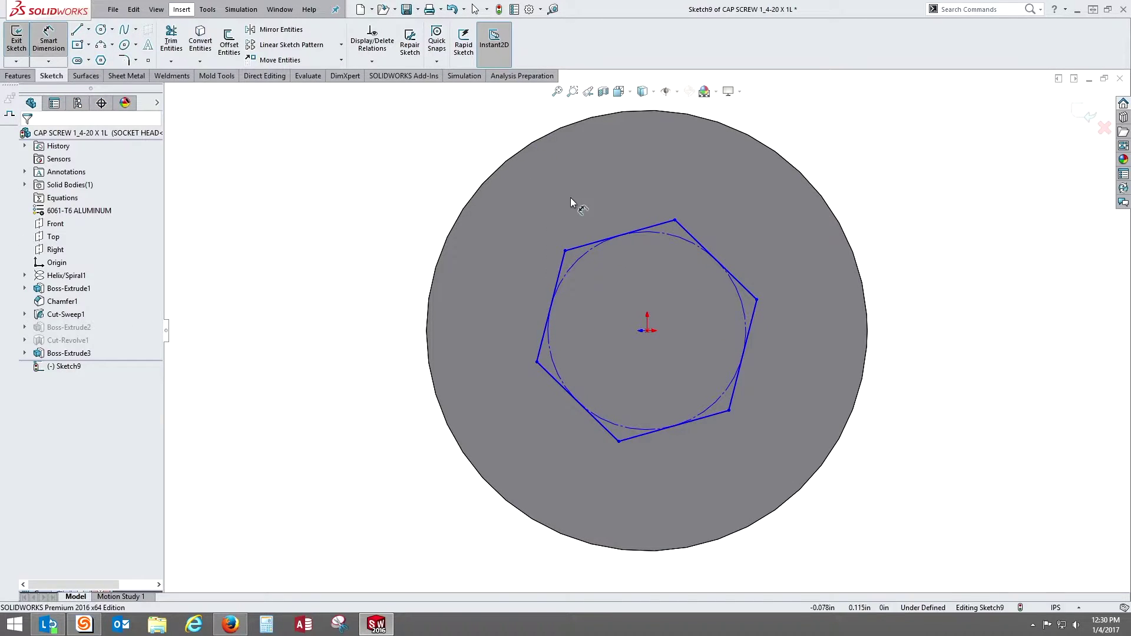
left_click(680, 236)
left_click(870, 131)
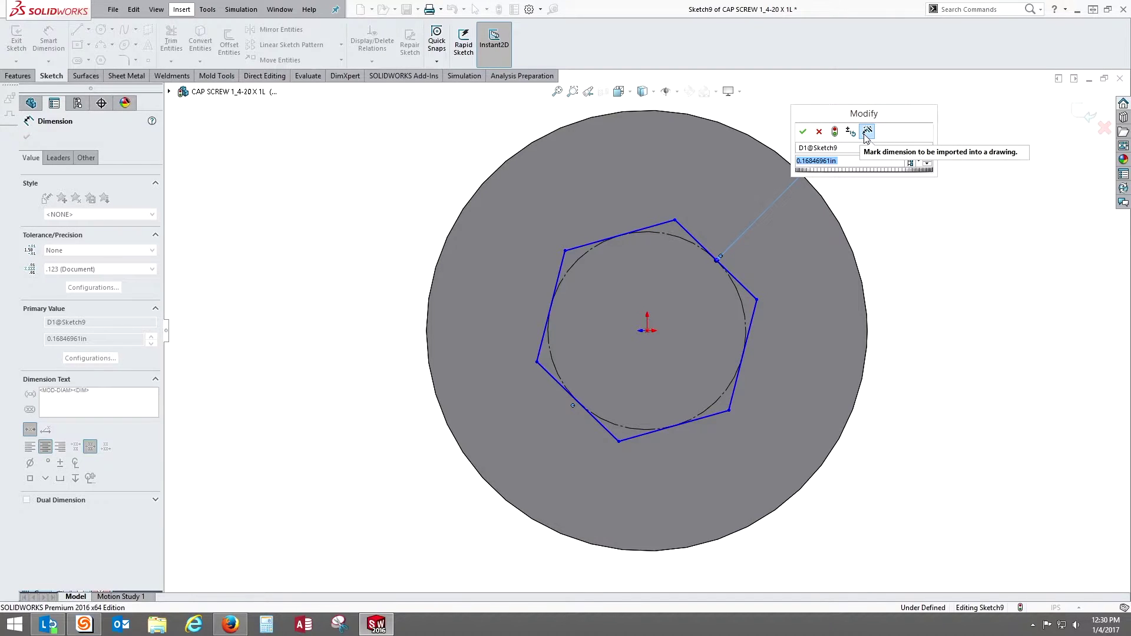
key("BackSpace")
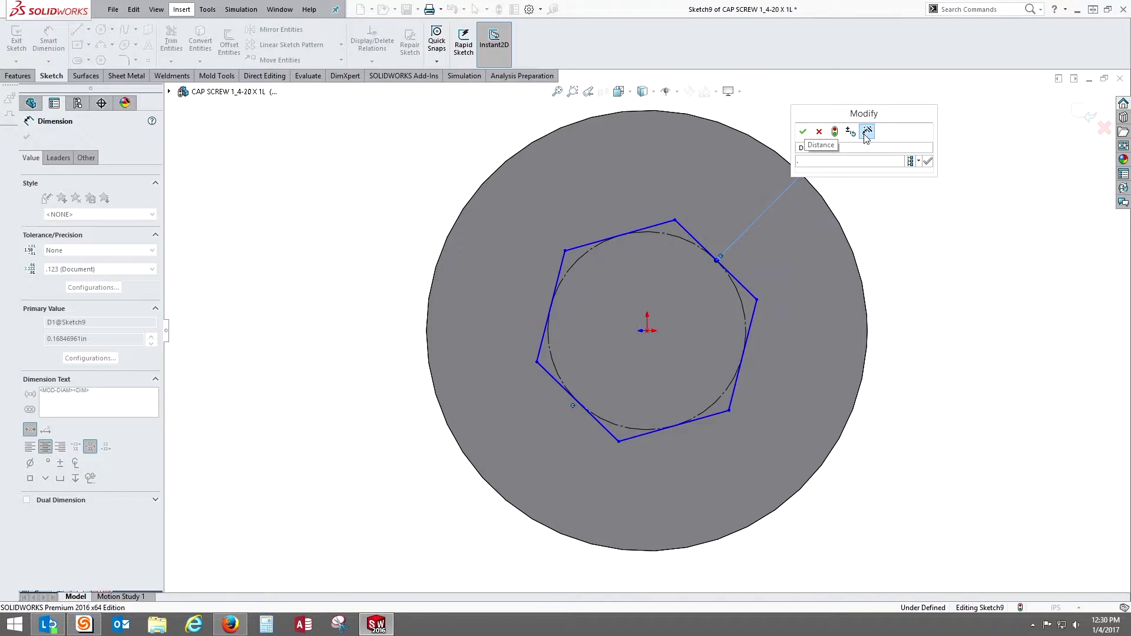
type(".01875")
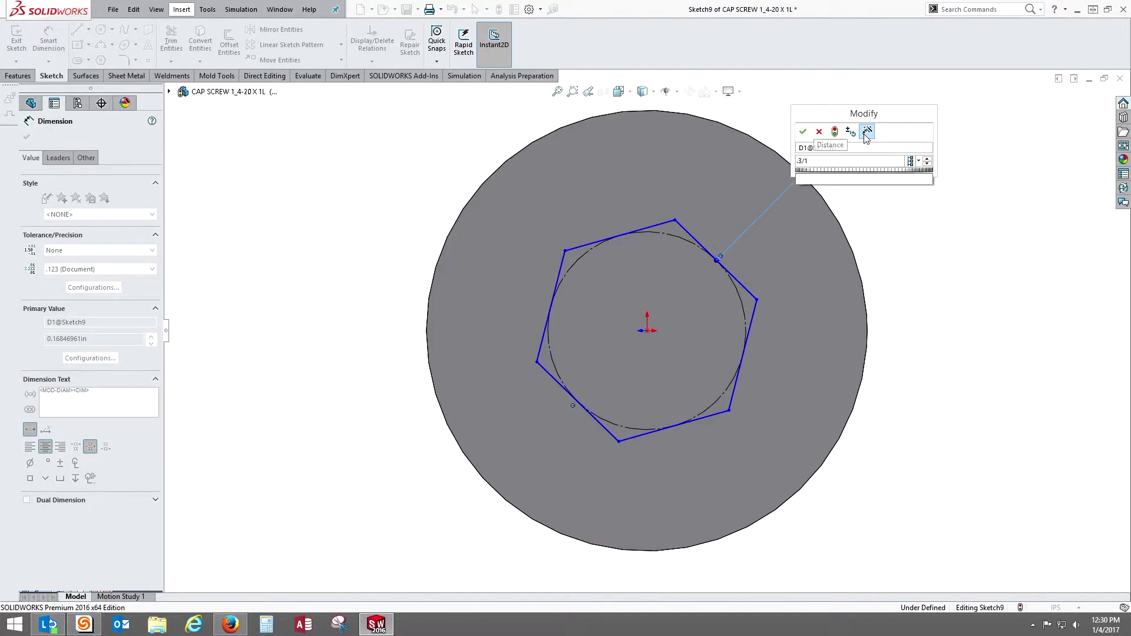
key("Return")
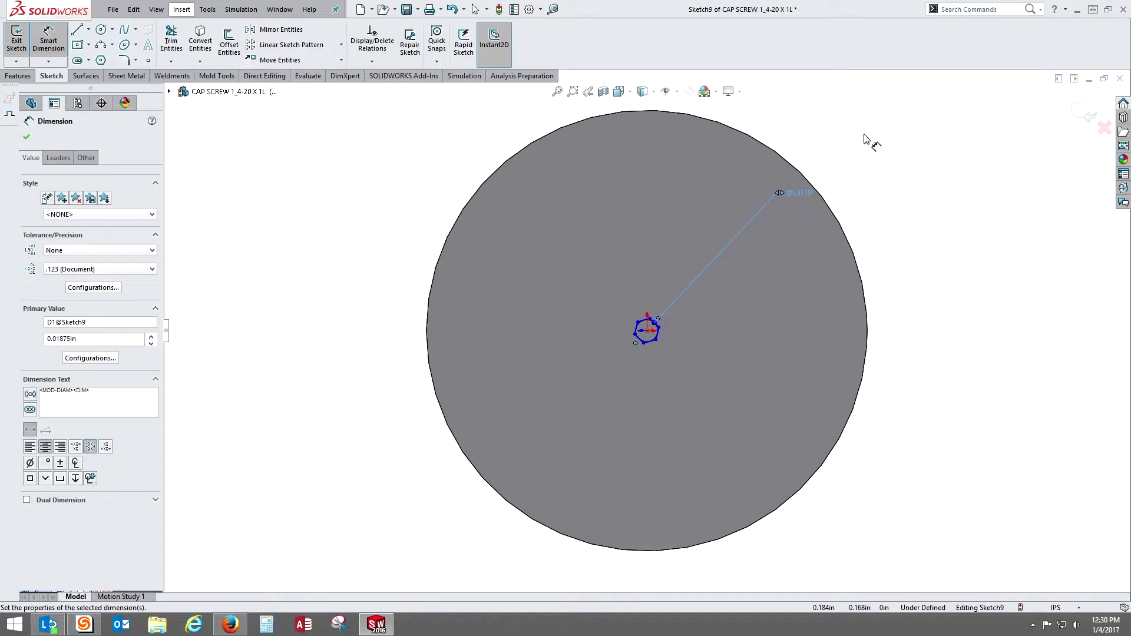
key("Escape")
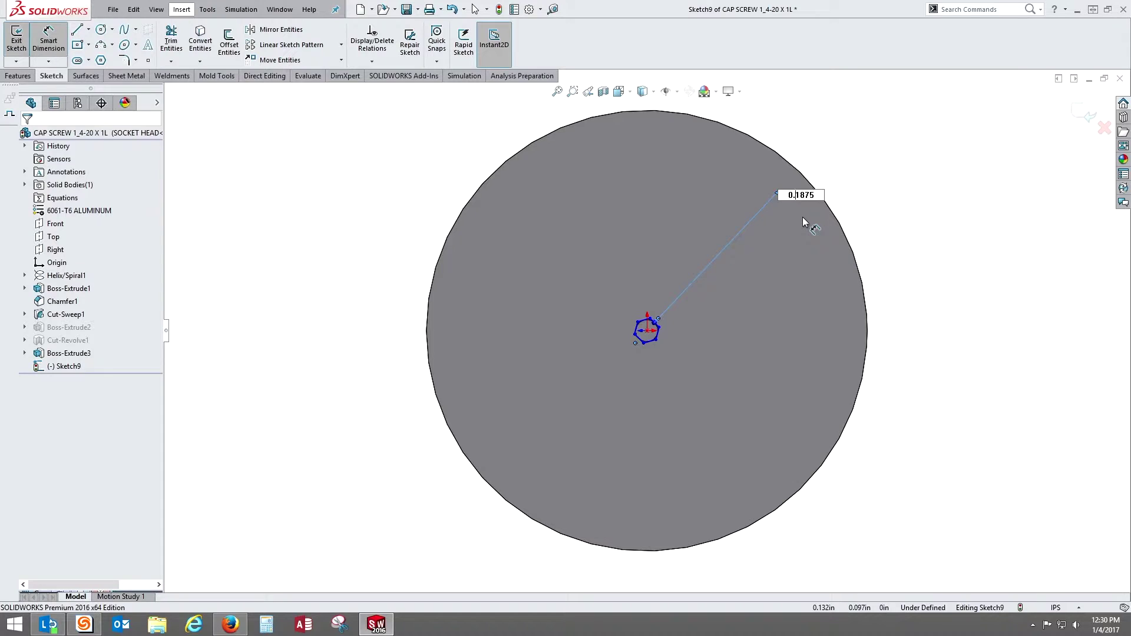
Set the hexagon's inscribed-circle diameter to 0.1875 in and make the hexagon's upper side horizontal
key("Return")
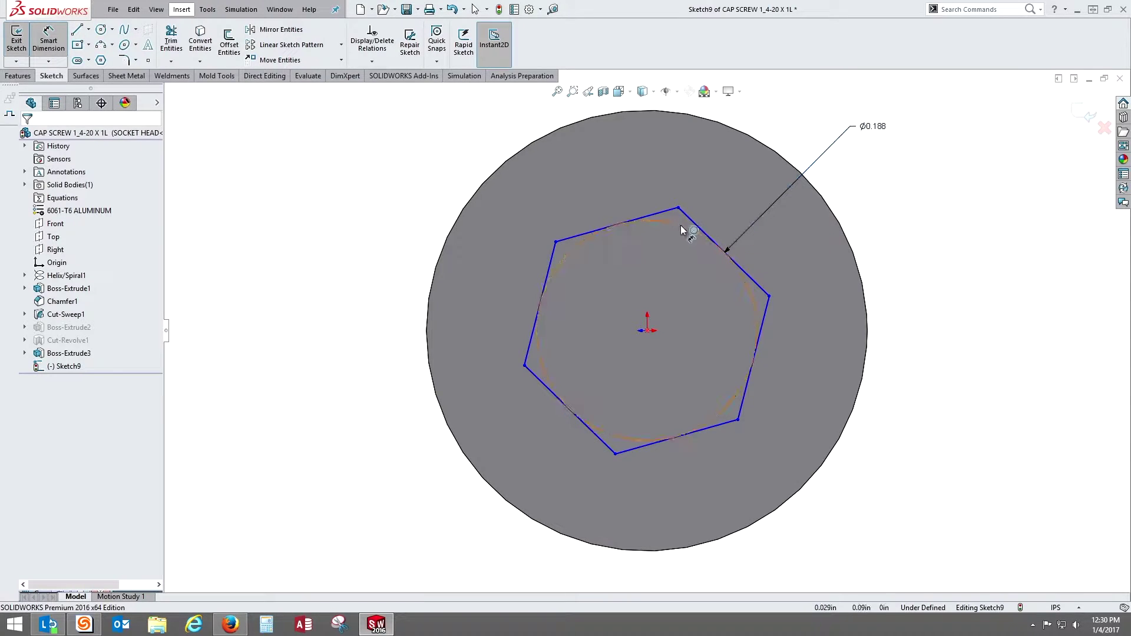
left_click(655, 214)
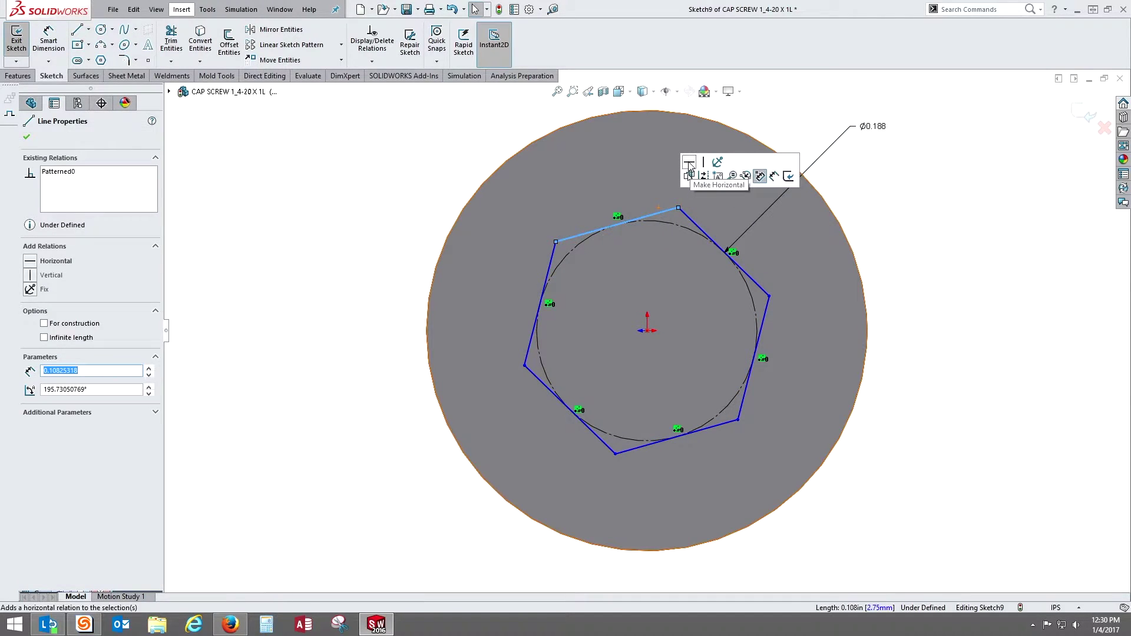
left_click(688, 167)
left_click(921, 229)
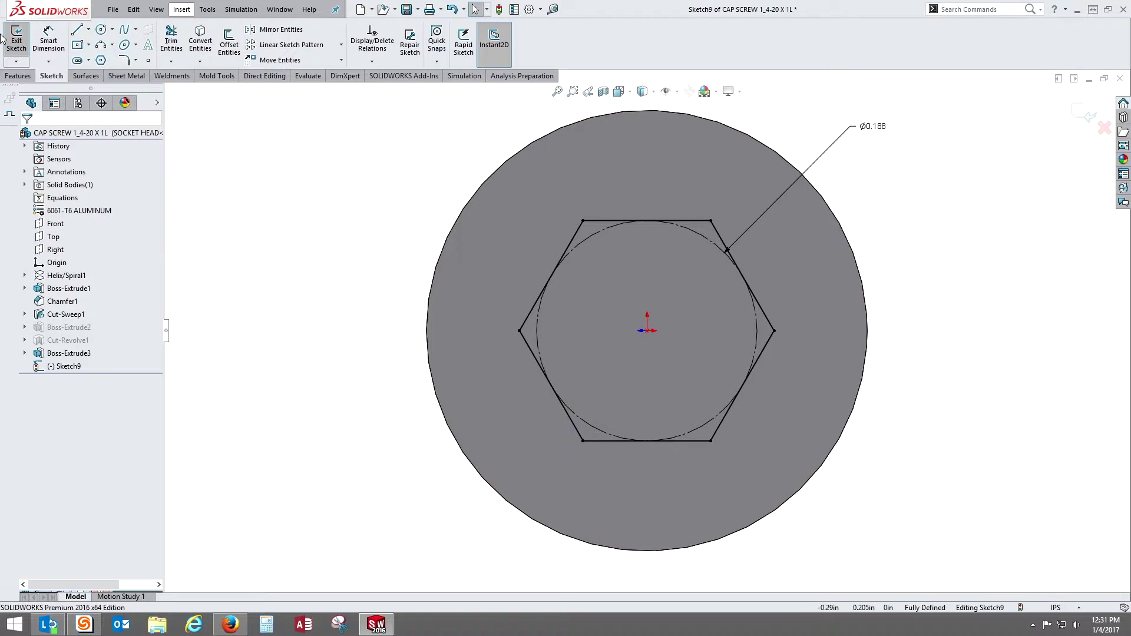
Cut the hexagon into the cylindrical head as a blind extruded cut 0.1875 in deep to form the socket
left_click(18, 75)
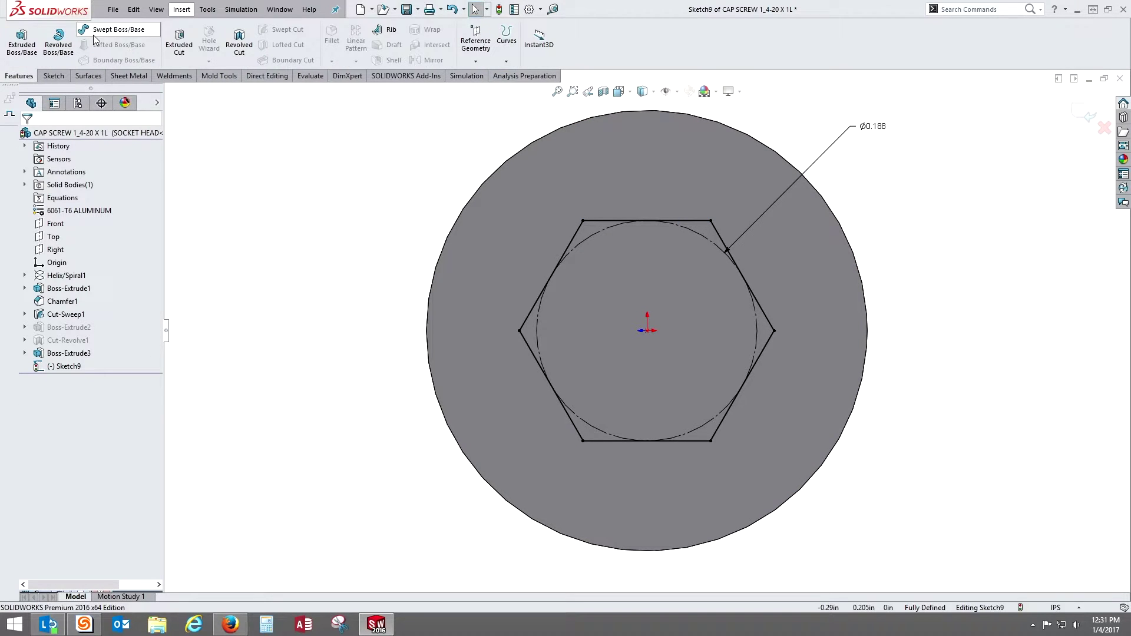
left_click(179, 44)
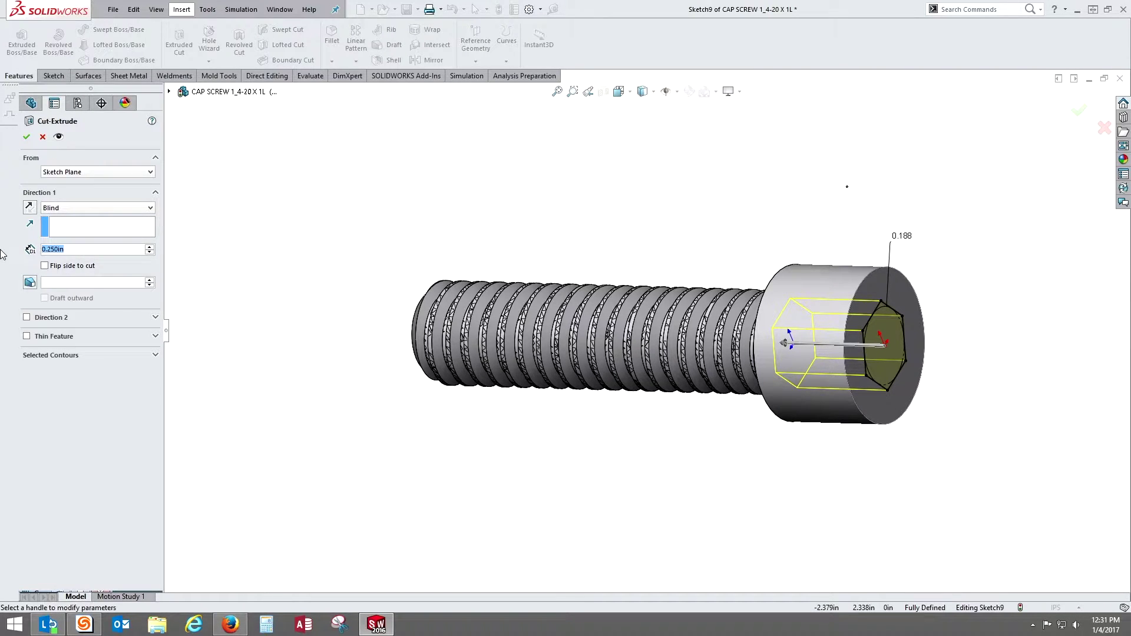
type(".1875")
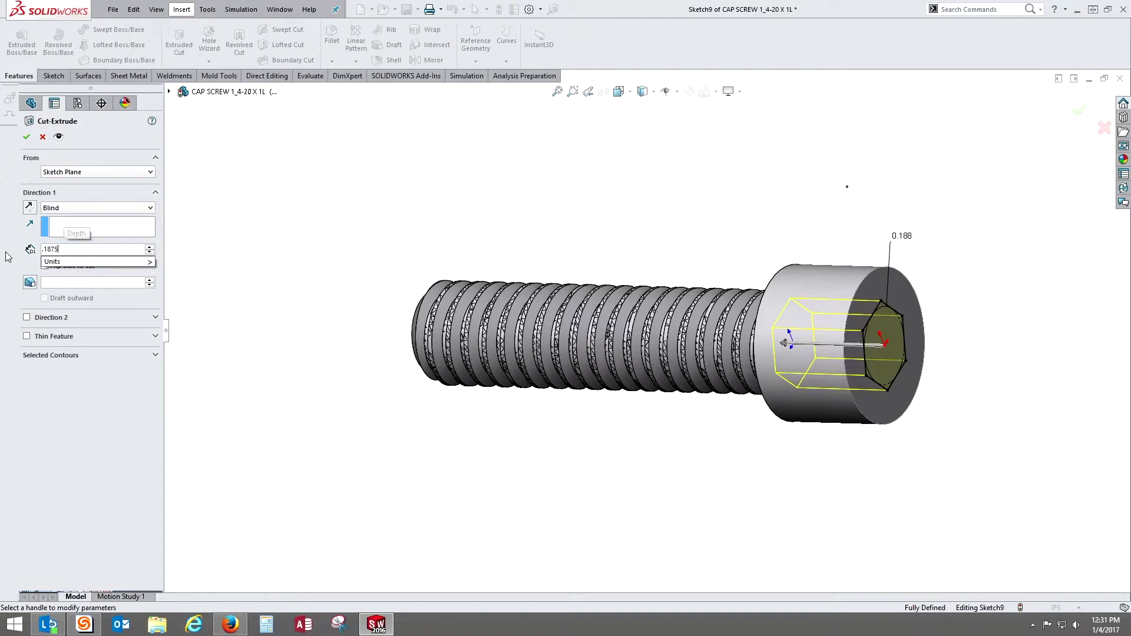
key("Return")
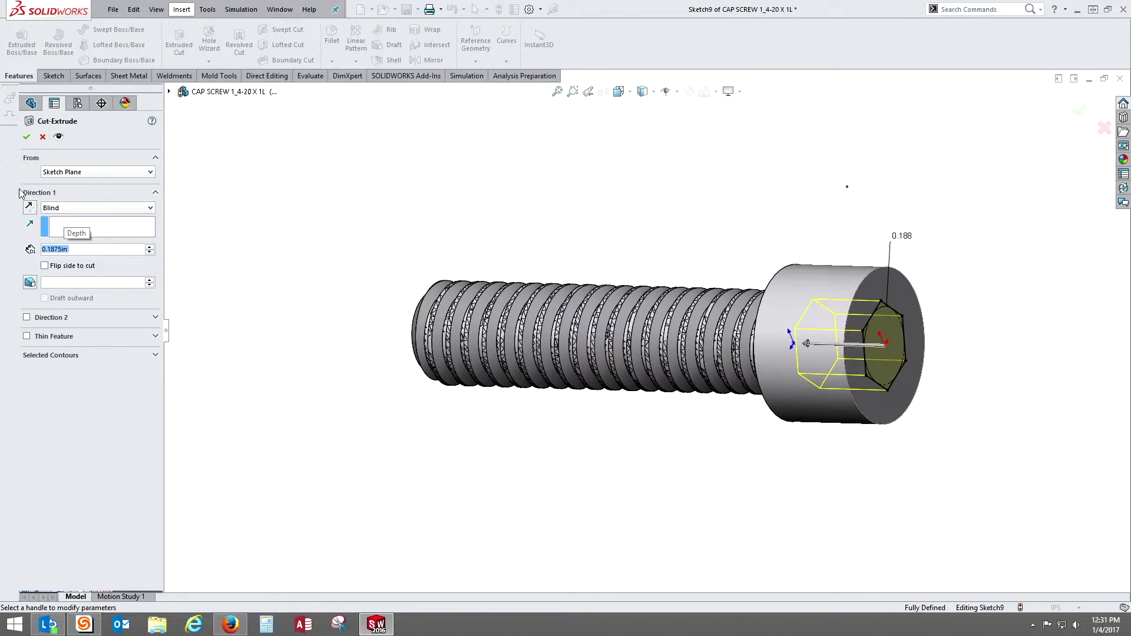
left_click(27, 137)
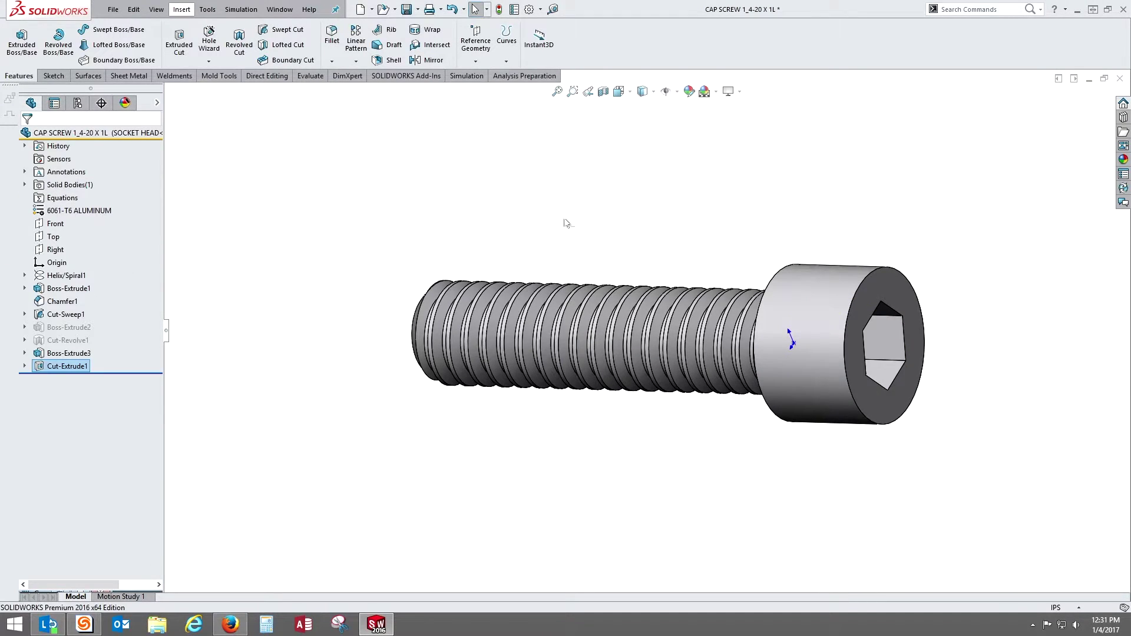
left_click(579, 197)
Chamfer the outer circular edge of the cylindrical head's end face by 0.020 in at 45 degrees
middle_click_drag(640, 227, 681, 230)
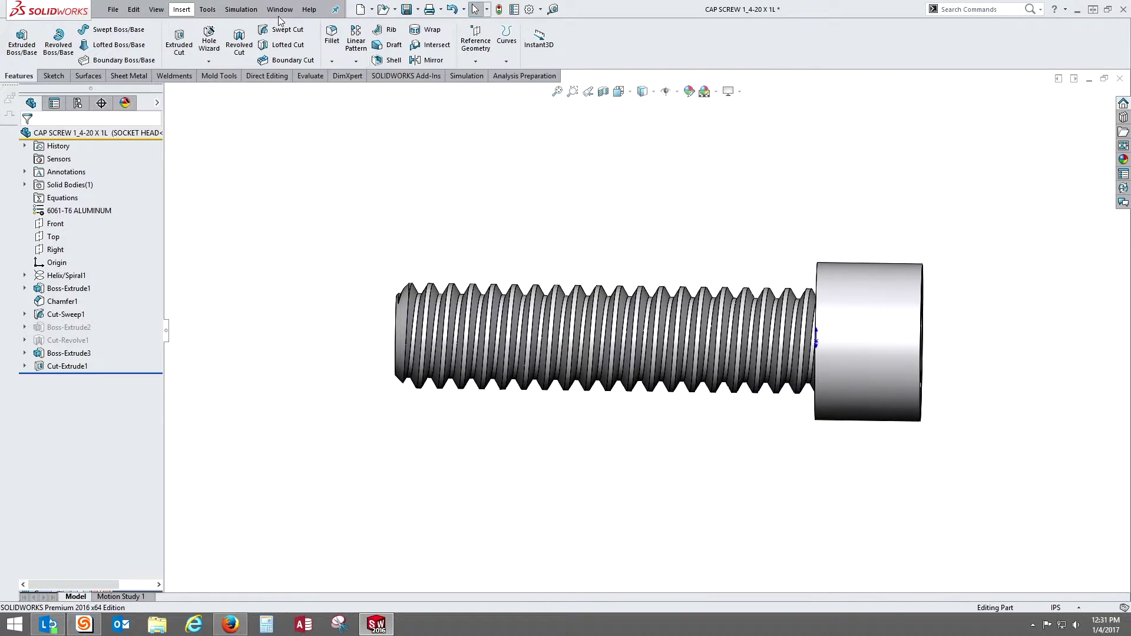
left_click(331, 61)
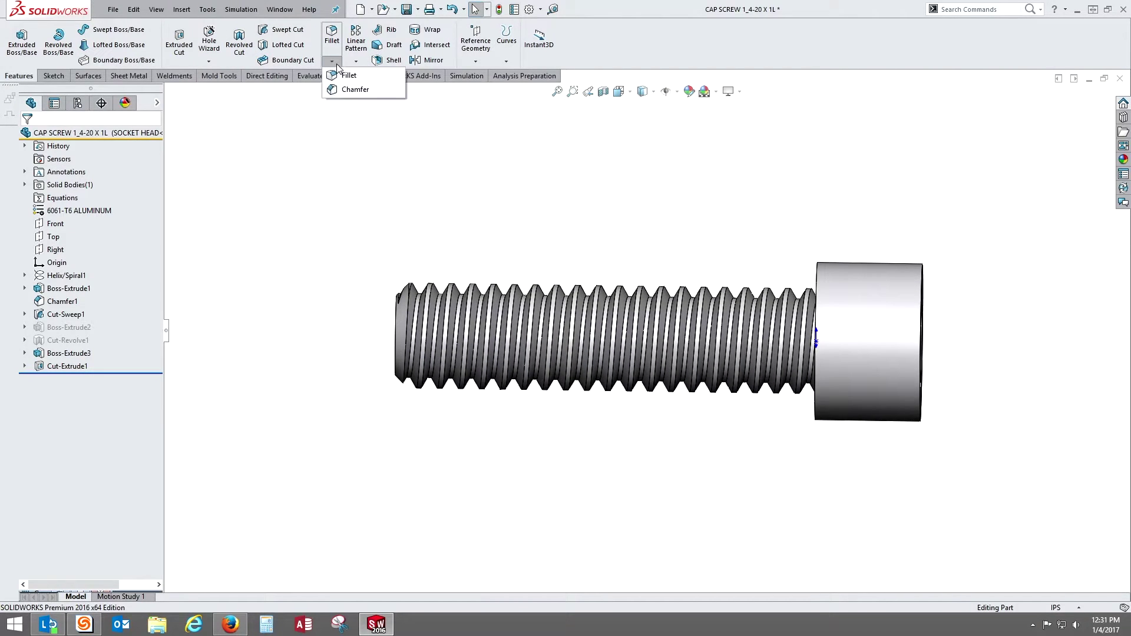
left_click(354, 89)
left_click(923, 269)
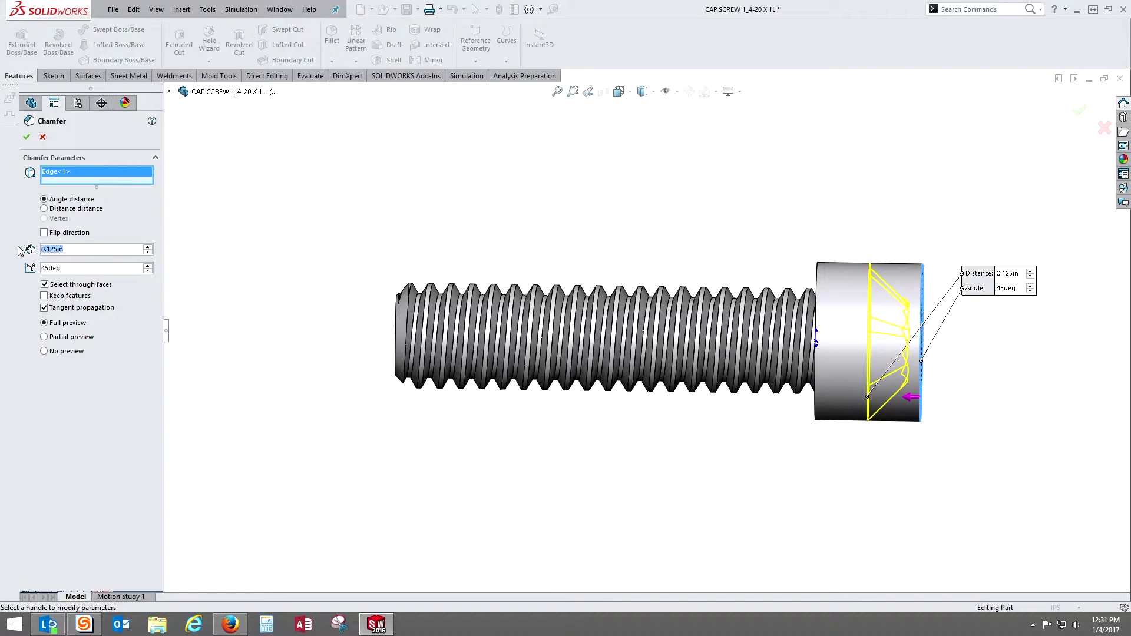
type("0.02")
key("Return")
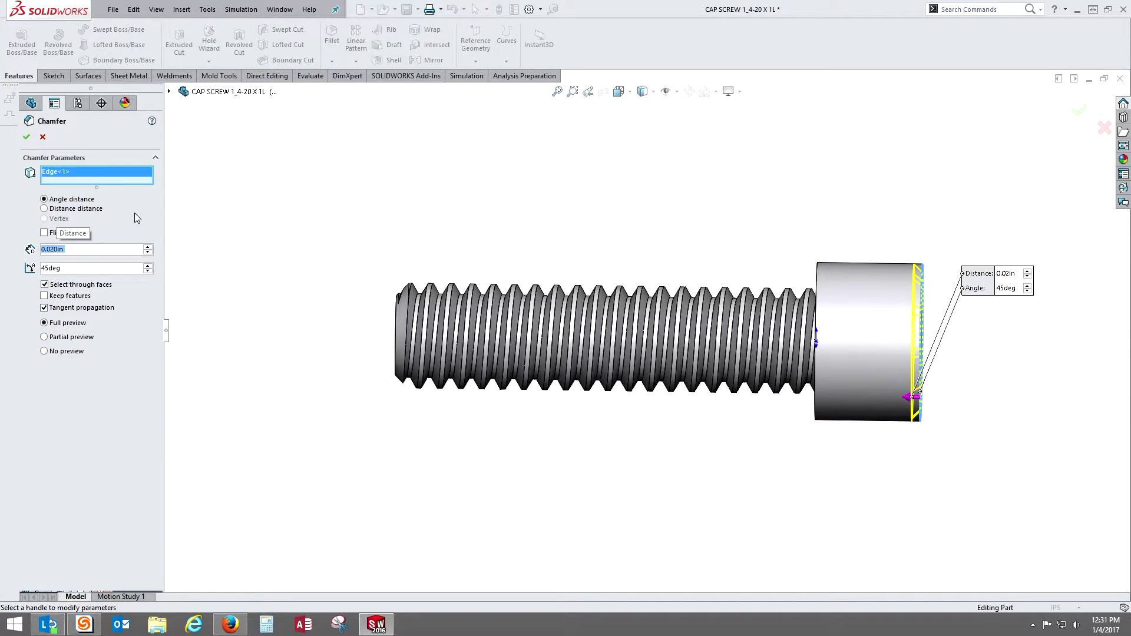
left_click(27, 137)
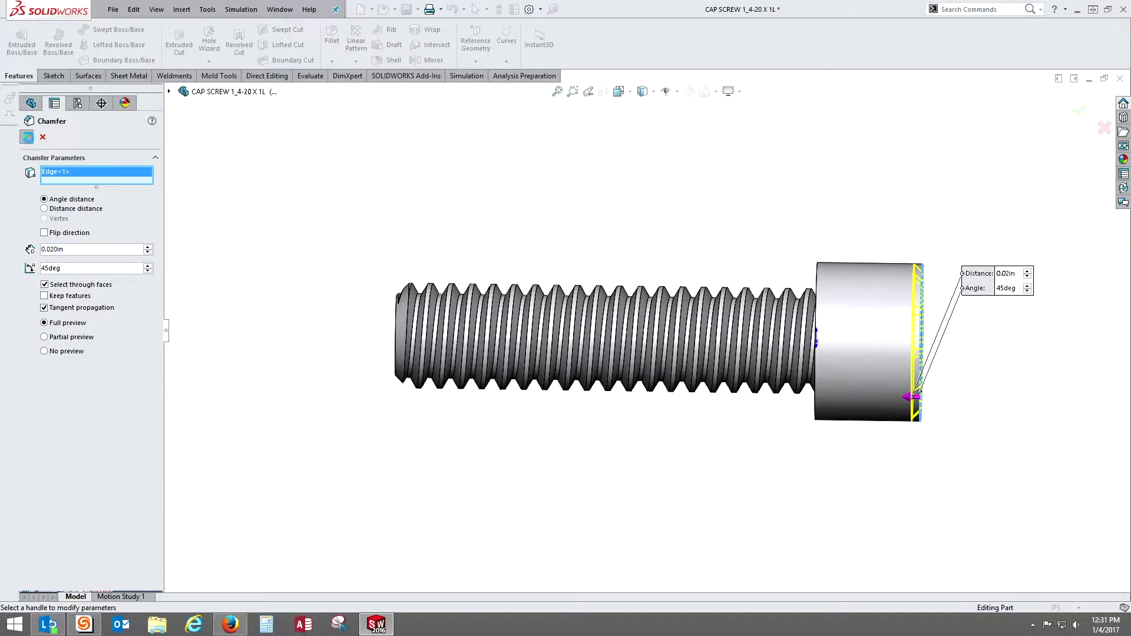
Activate the Default configuration and switch back to SOCKET HEAD to compare the two screw heads
mouse_move(687, 246)
middle_mouse_down()
mouse_move(726, 262)
mouse_move(689, 247)
mouse_move(686, 230)
middle_mouse_up()
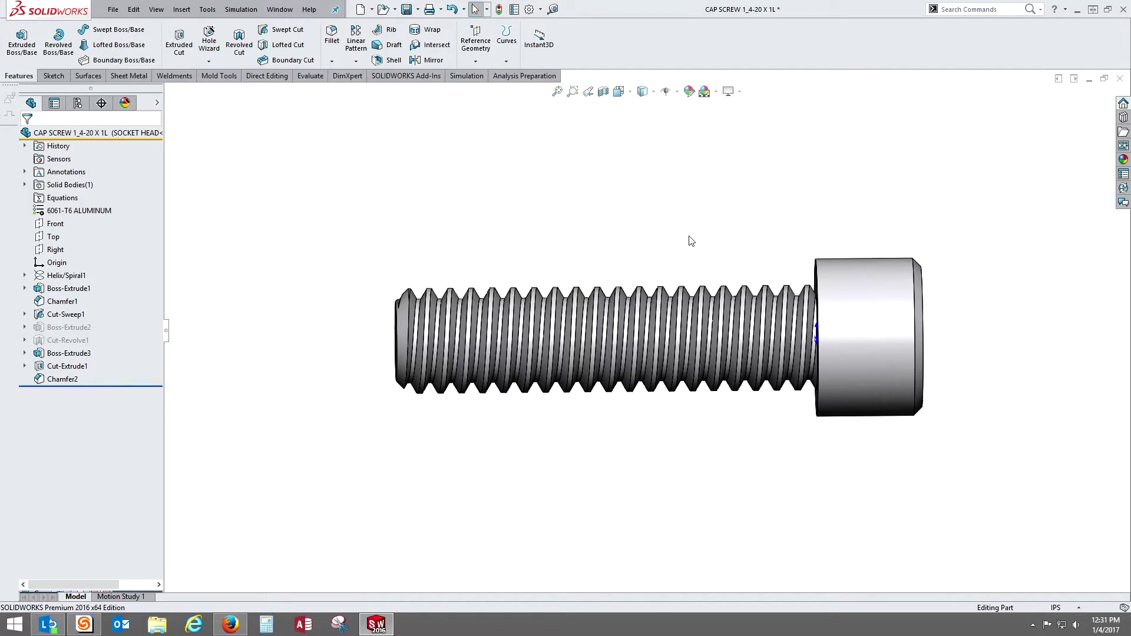
middle_click_drag(697, 244, 647, 530)
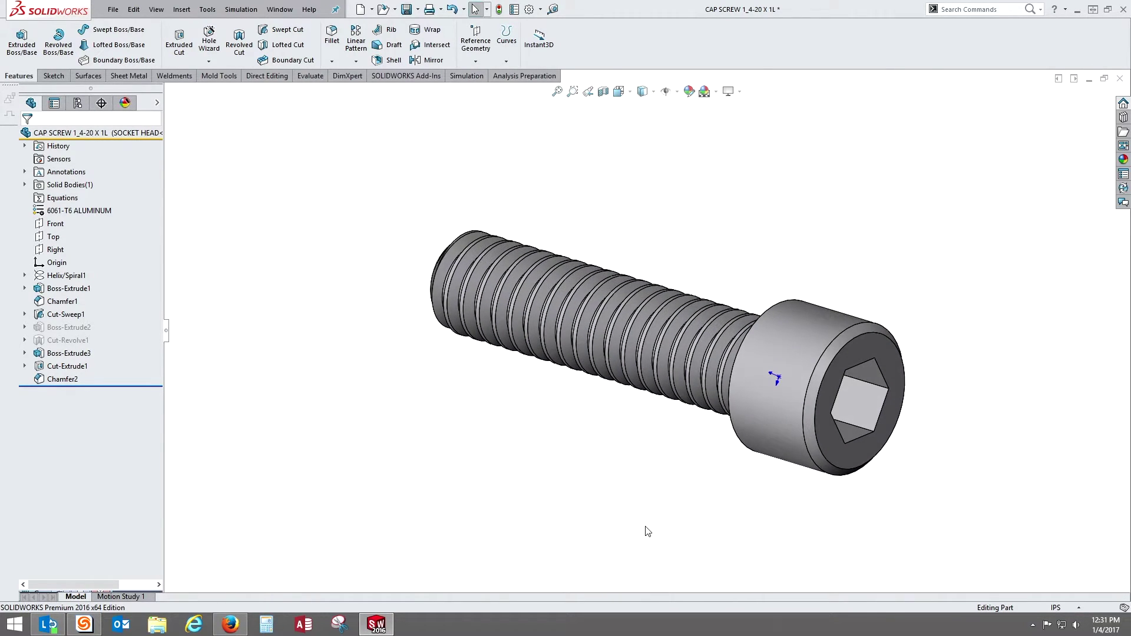
left_click(78, 104)
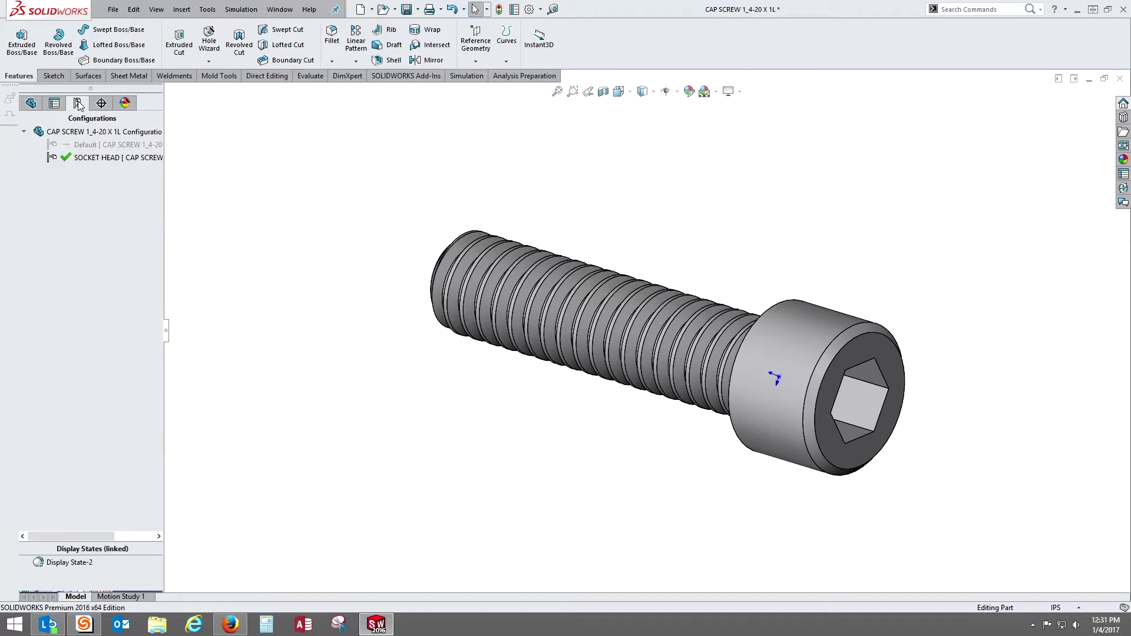
double_click(86, 145)
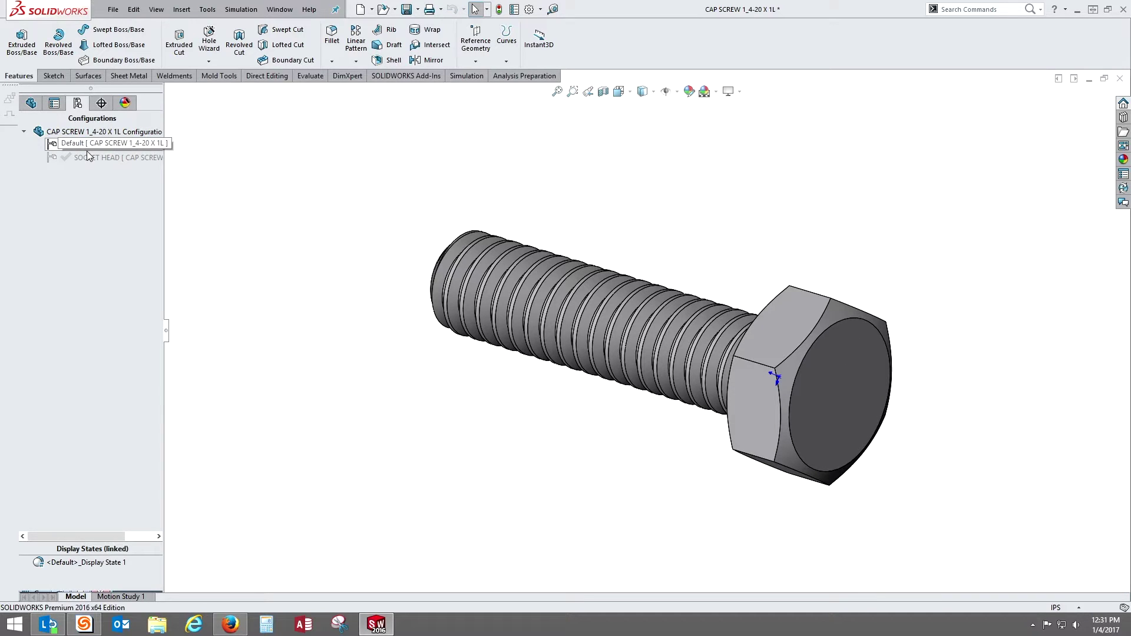
double_click(89, 158)
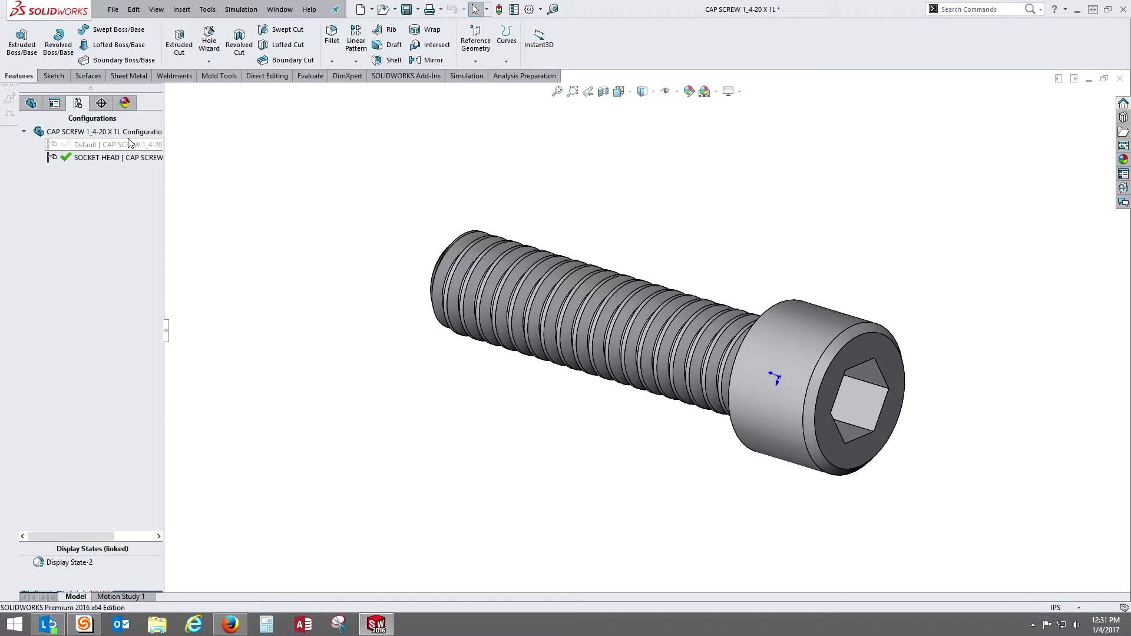
middle_click_drag(363, 209, 356, 379)
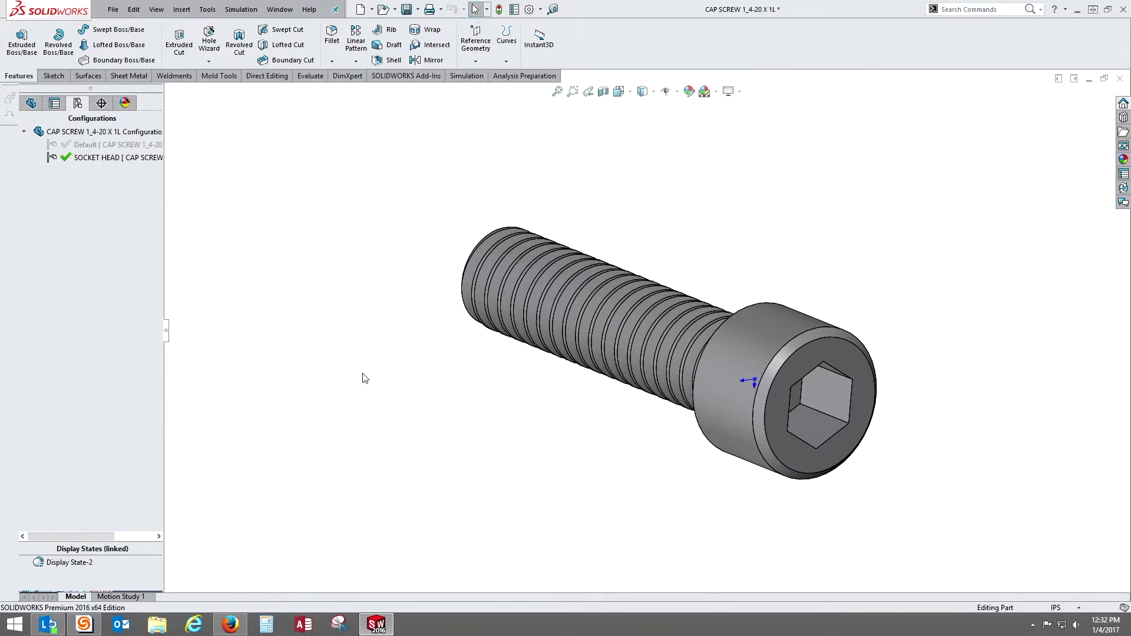